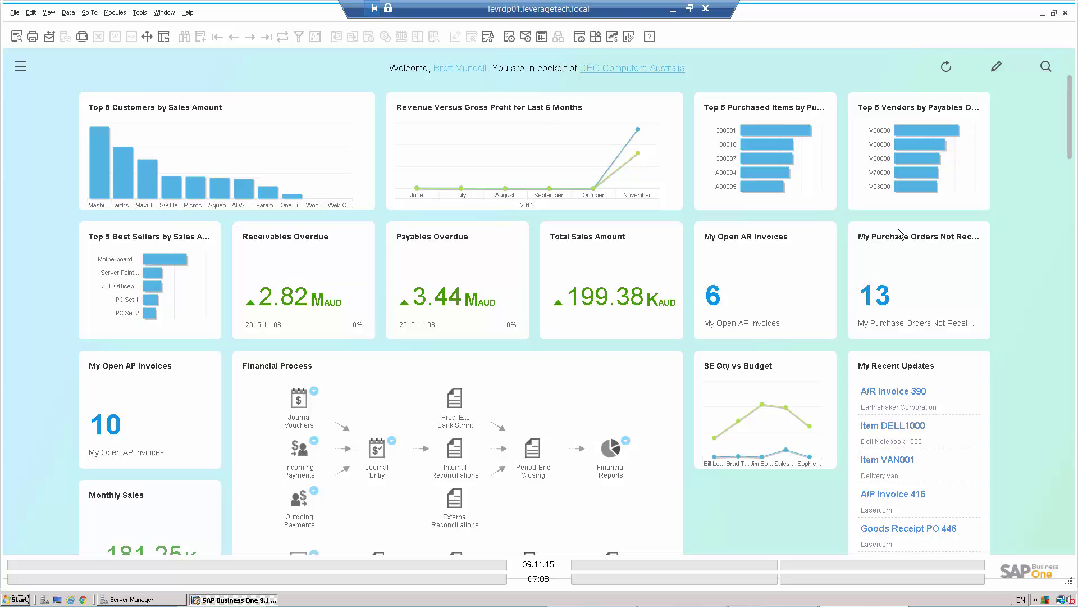
Open the Monthly Sales KPI from the Pervasive Analytics designer.
click(26, 66)
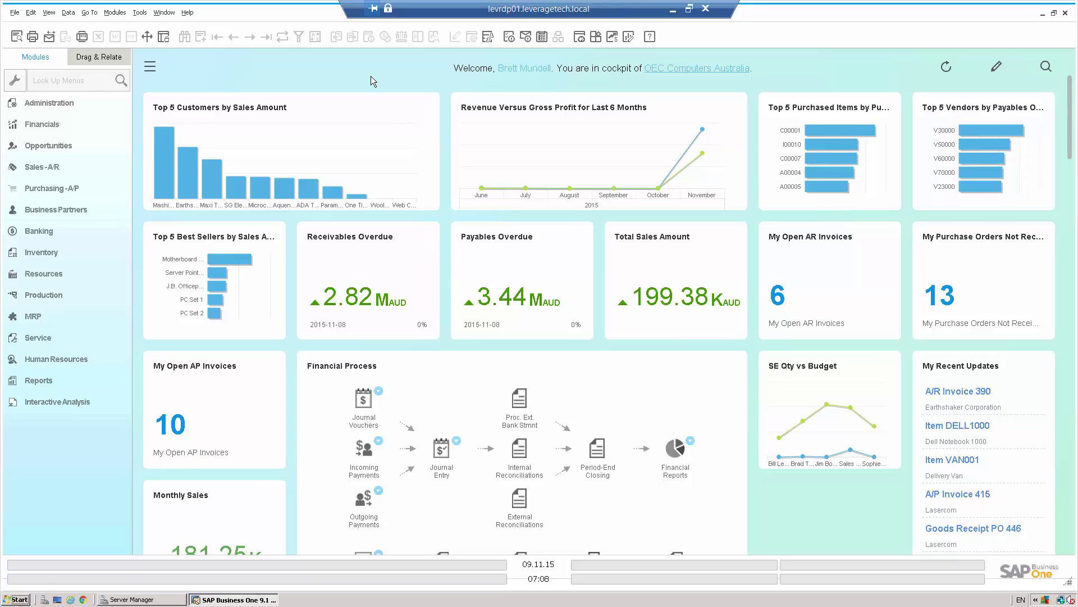
click(628, 37)
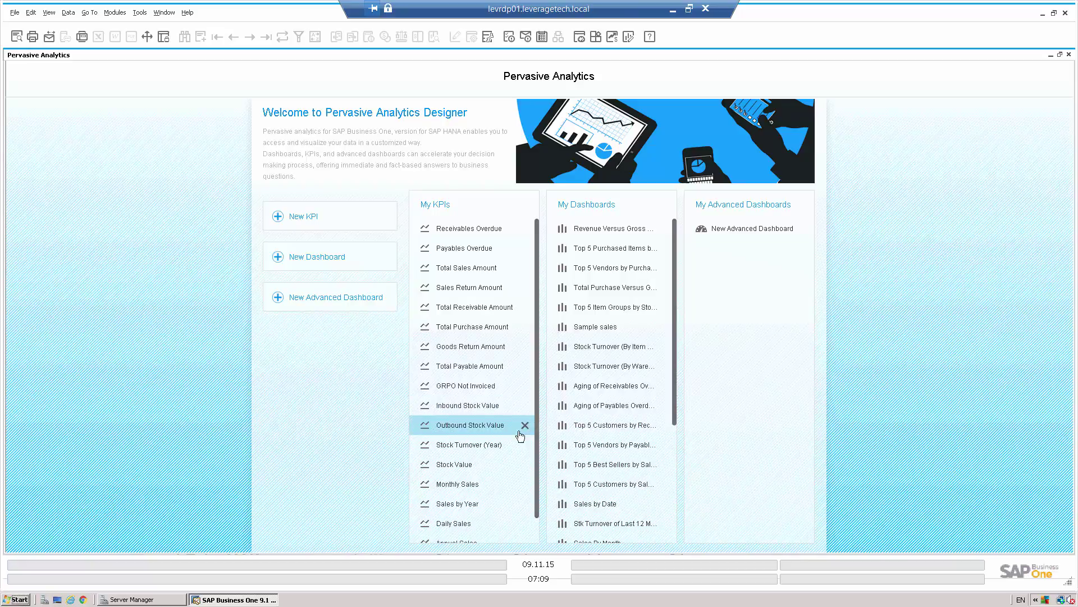
click(469, 483)
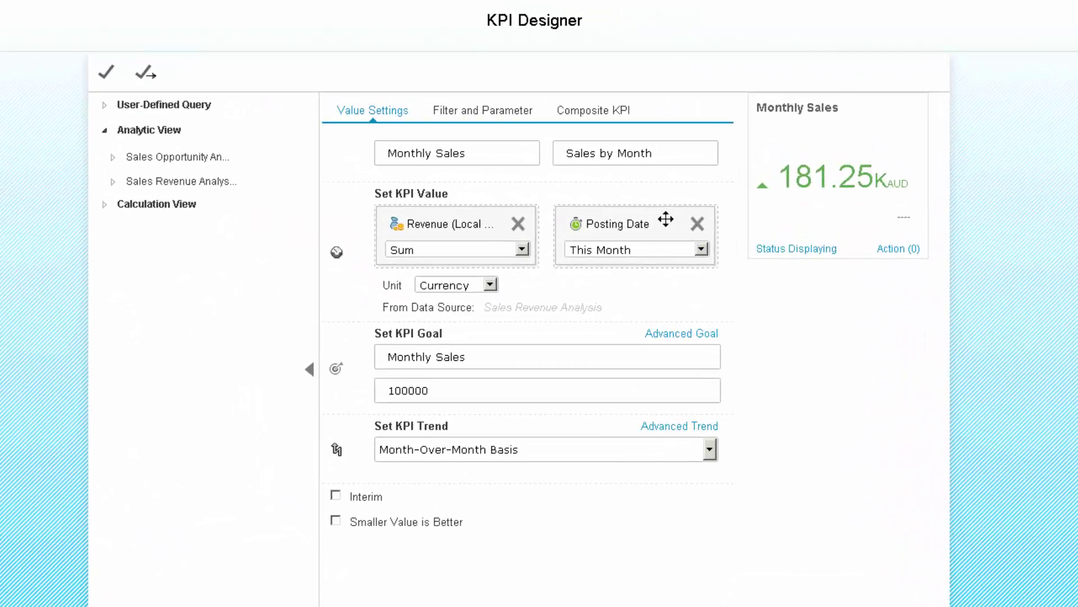
Set the Monthly Sales KPI's Posting Date period to This Year and change its description to Sales by Year.
click(700, 249)
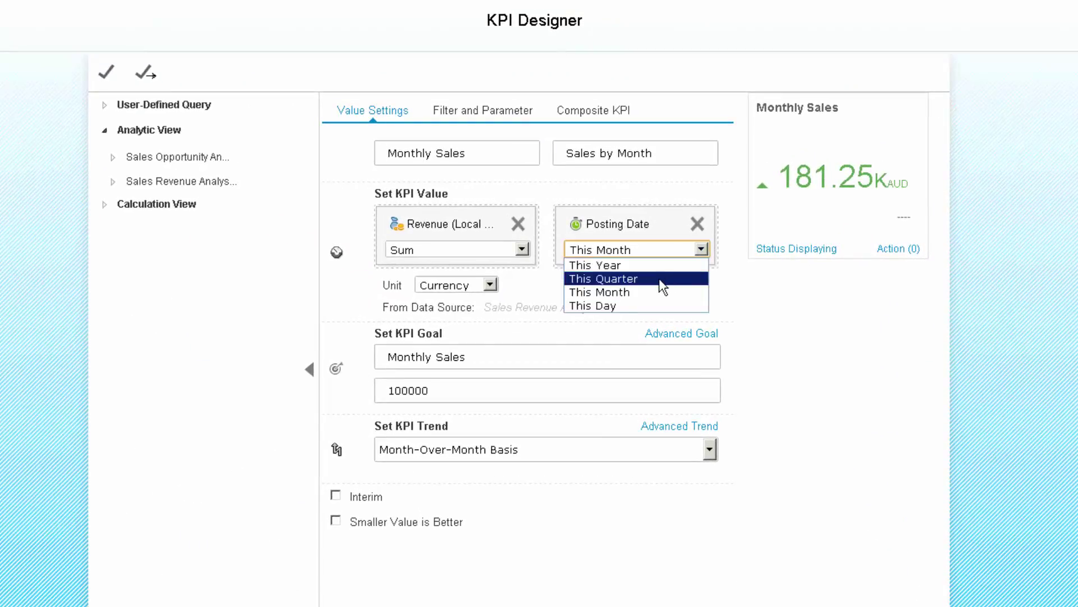
click(625, 266)
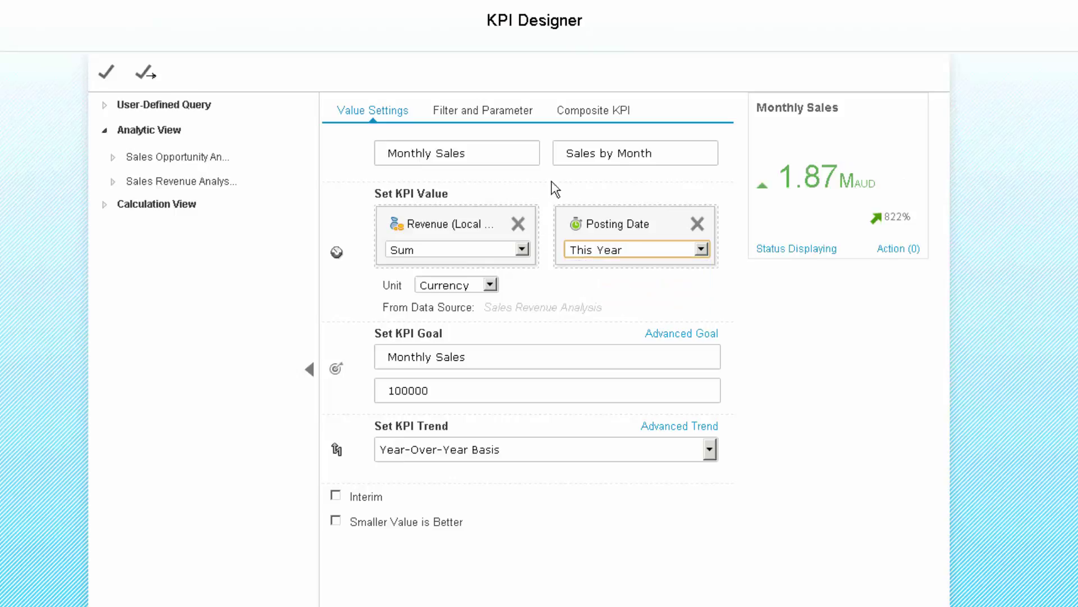
click(652, 153)
key(BackSpace)
key(BackSpace)
key(BackSpace)
key(BackSpace)
key(BackSpace)
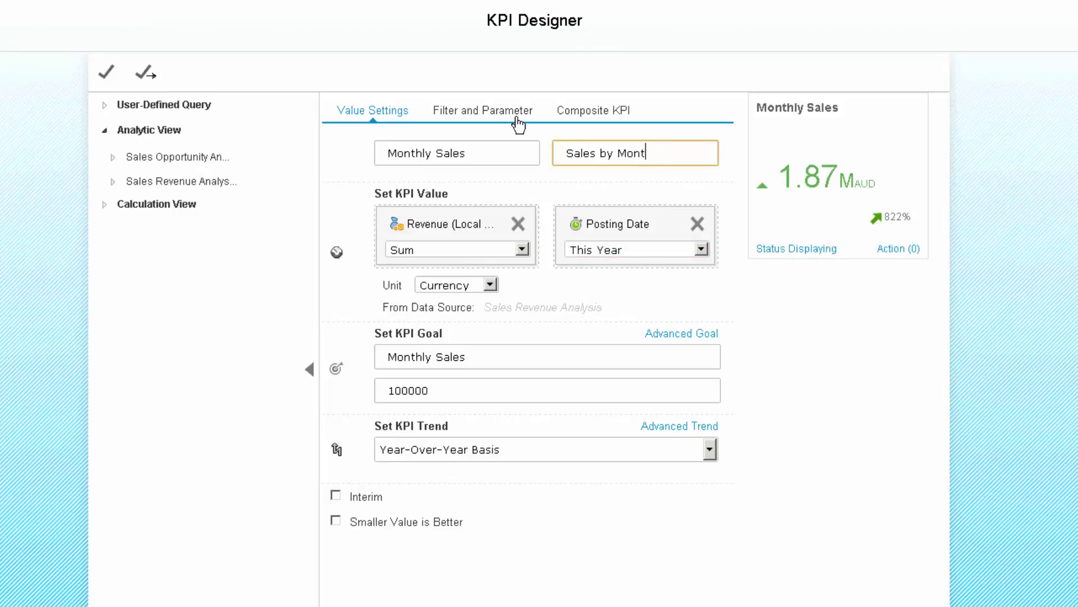
text(Year)
key(Tab)
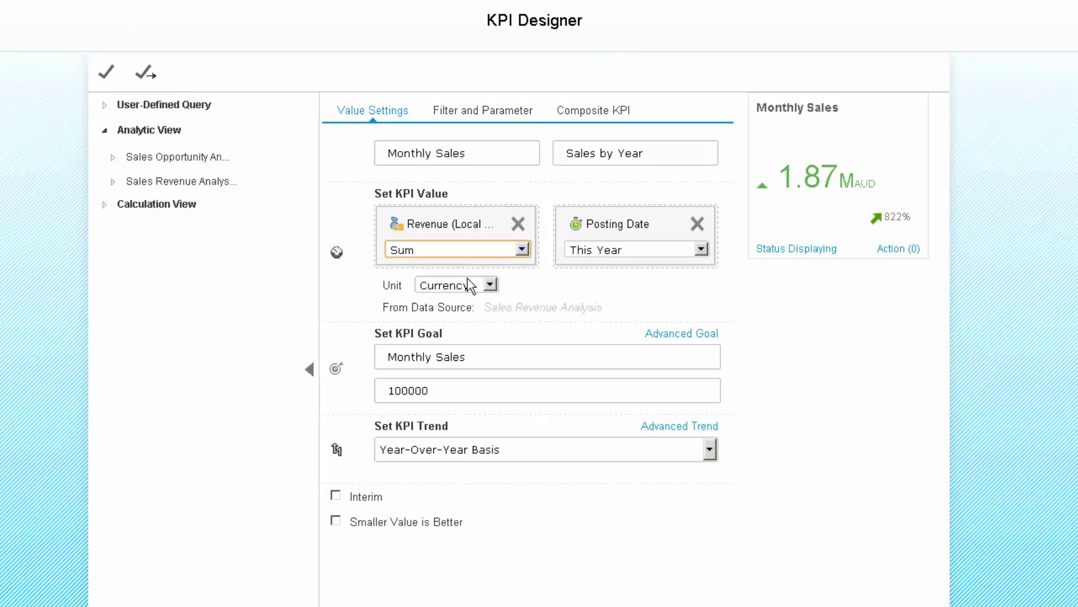
Set the Monthly Sales KPI's goal value to 150000.
click(491, 286)
click(494, 289)
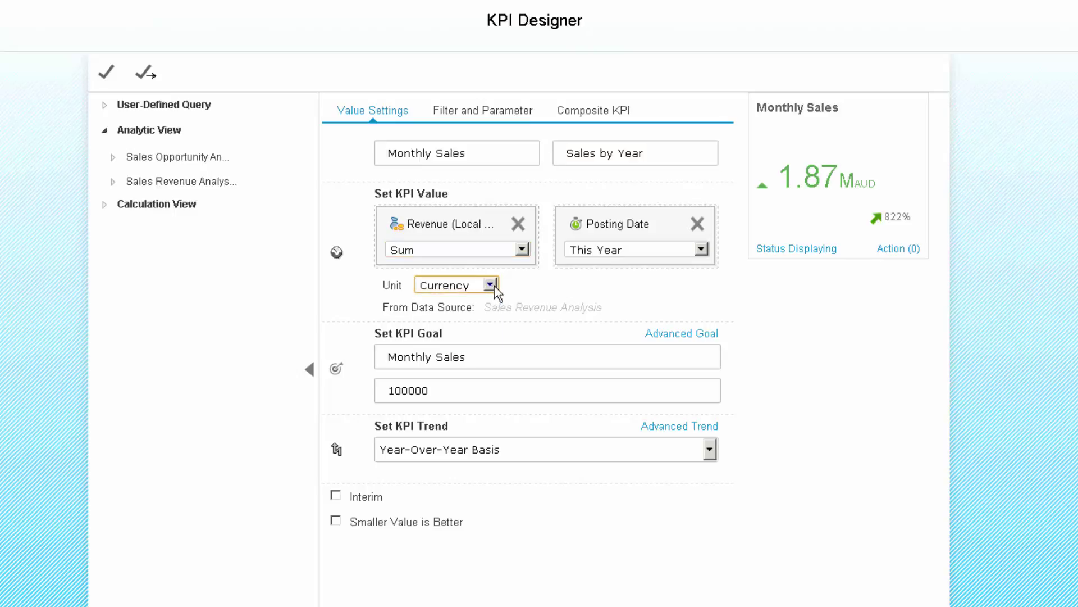
click(395, 390)
key(BackSpace)
text(5)
click(410, 453)
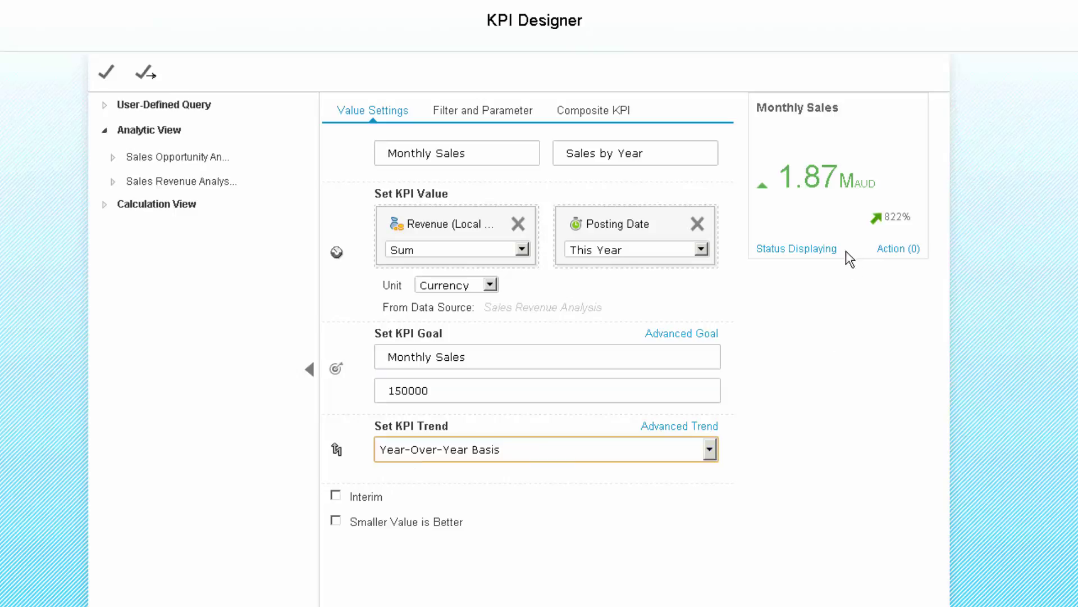
In the KPI's status display, colour the middle band orange and set the upper separator to 100%.
click(819, 250)
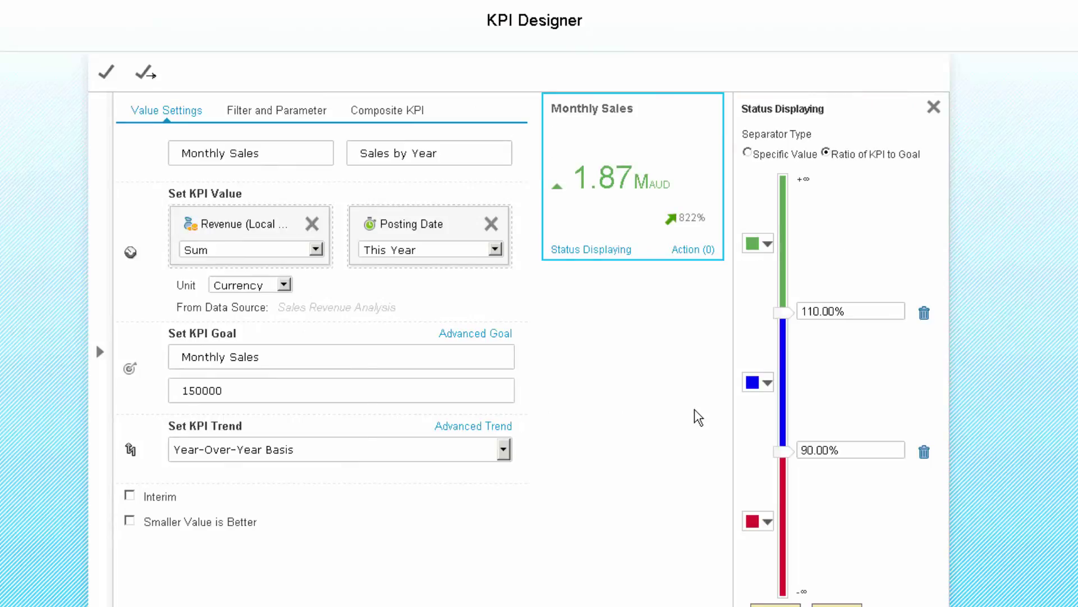
click(767, 383)
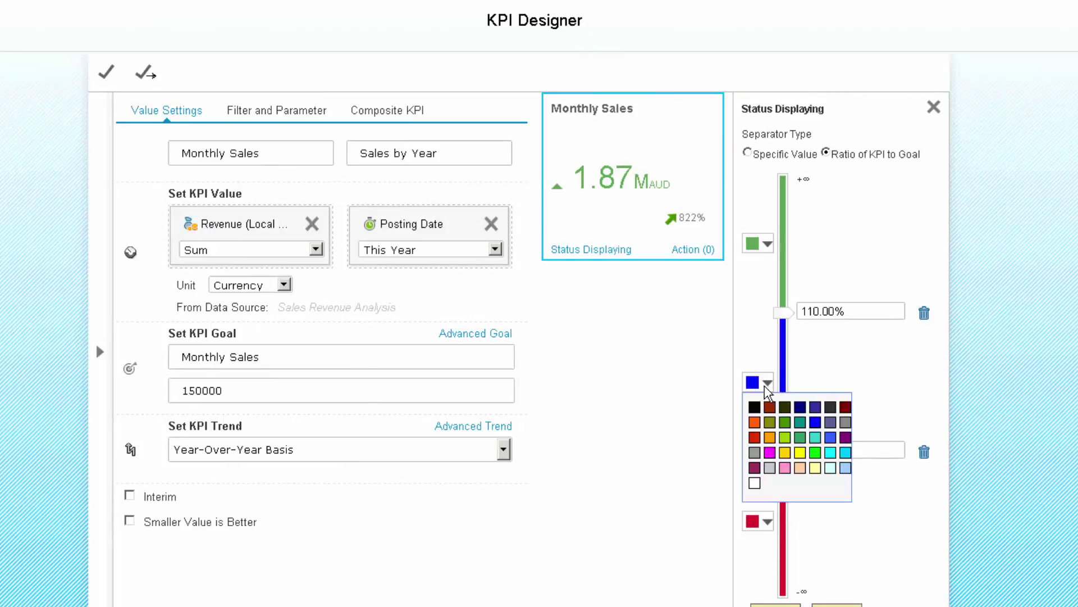
click(756, 423)
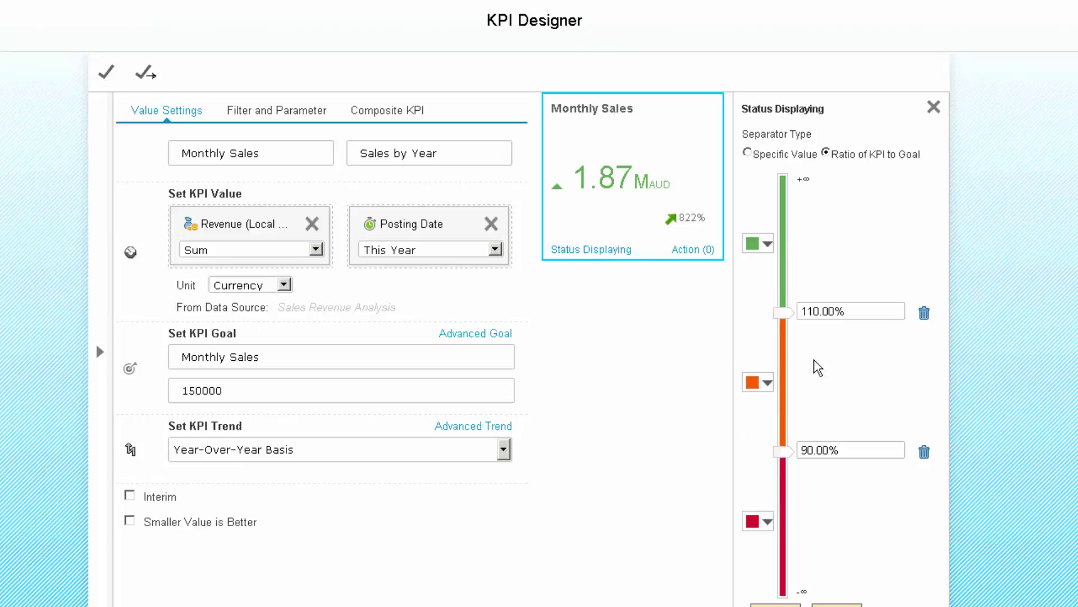
click(812, 311)
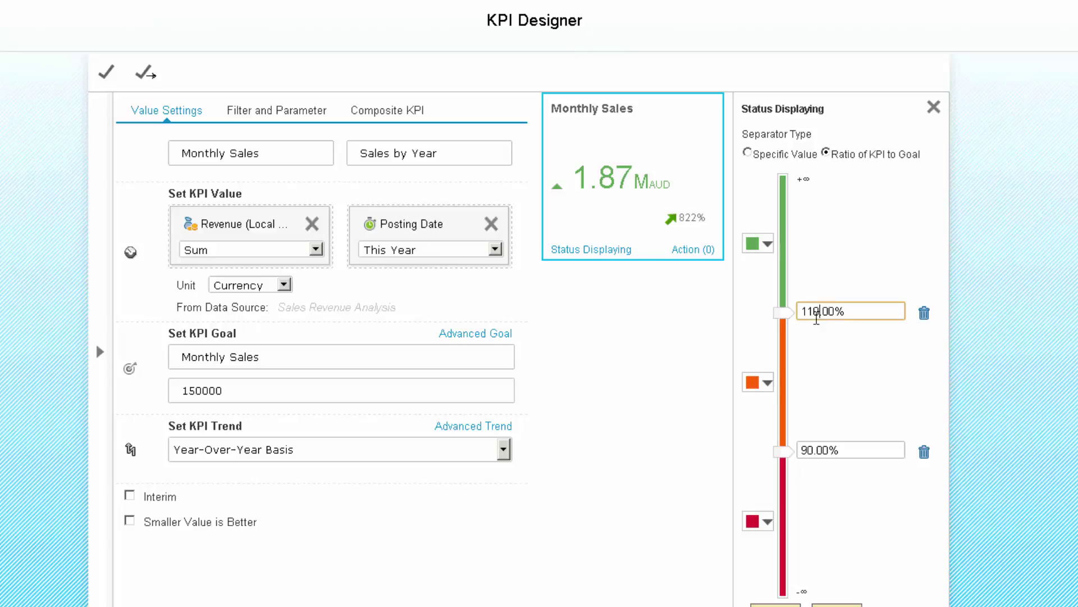
key(Delete)
key(BackSpace)
text(00)
key(Tab)
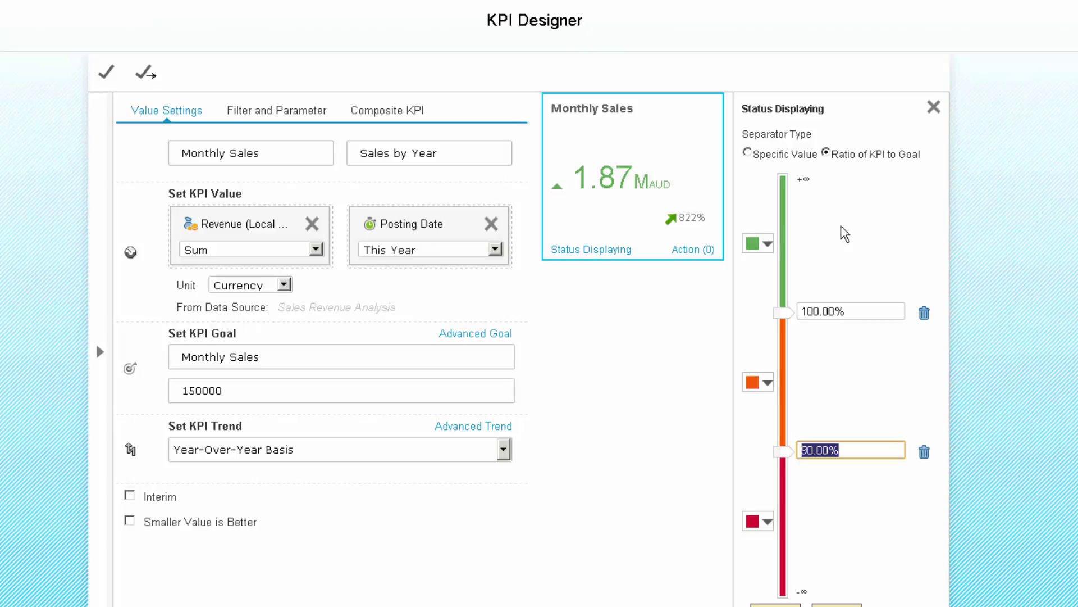
click(739, 563)
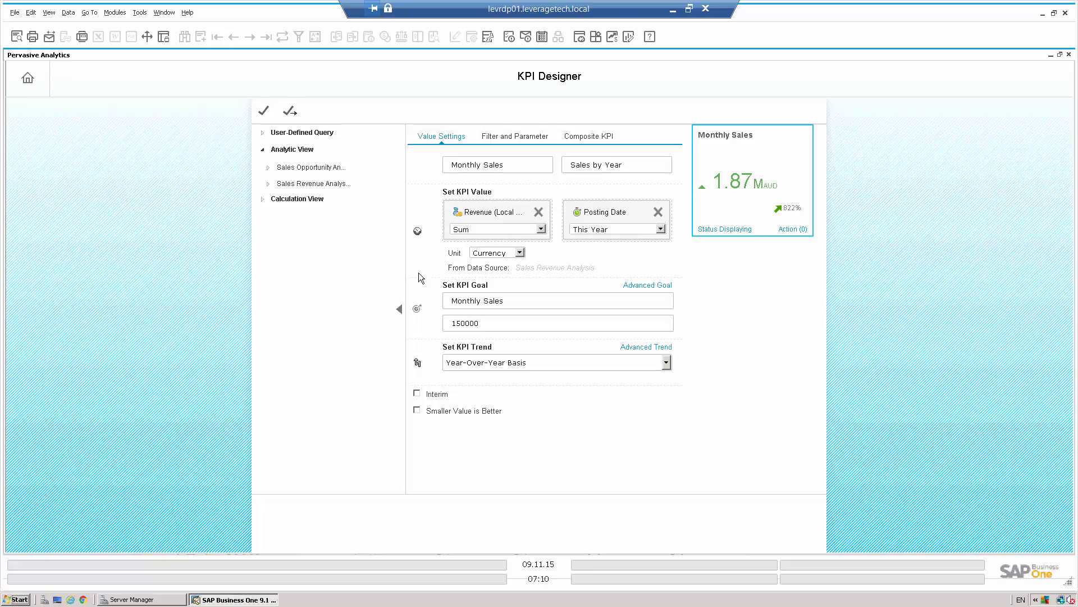
Return to the designer's home page and discard the changes to the Monthly Sales KPI.
click(28, 78)
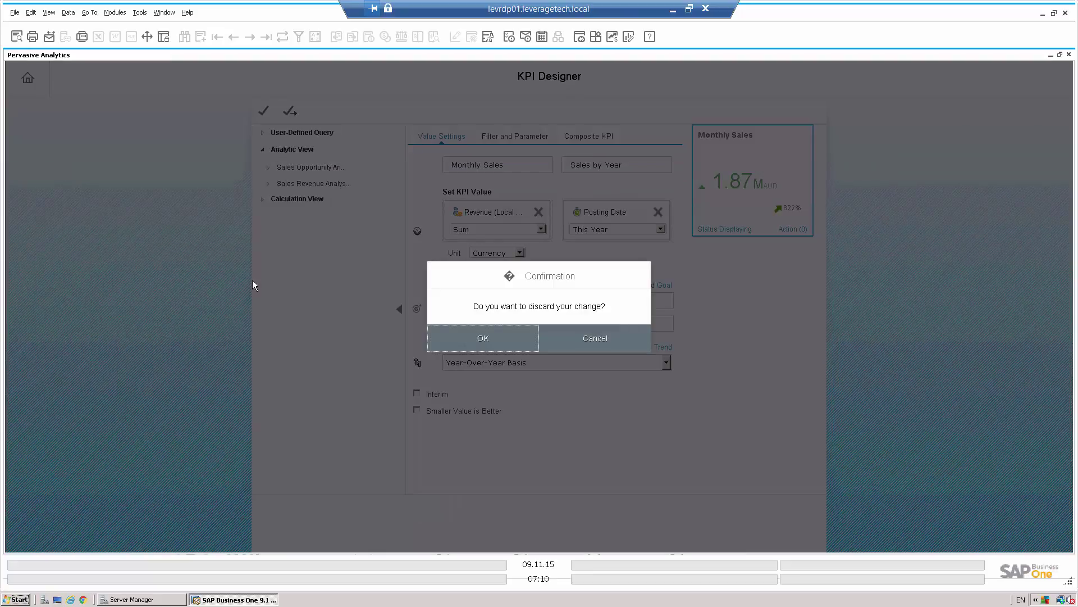
click(517, 334)
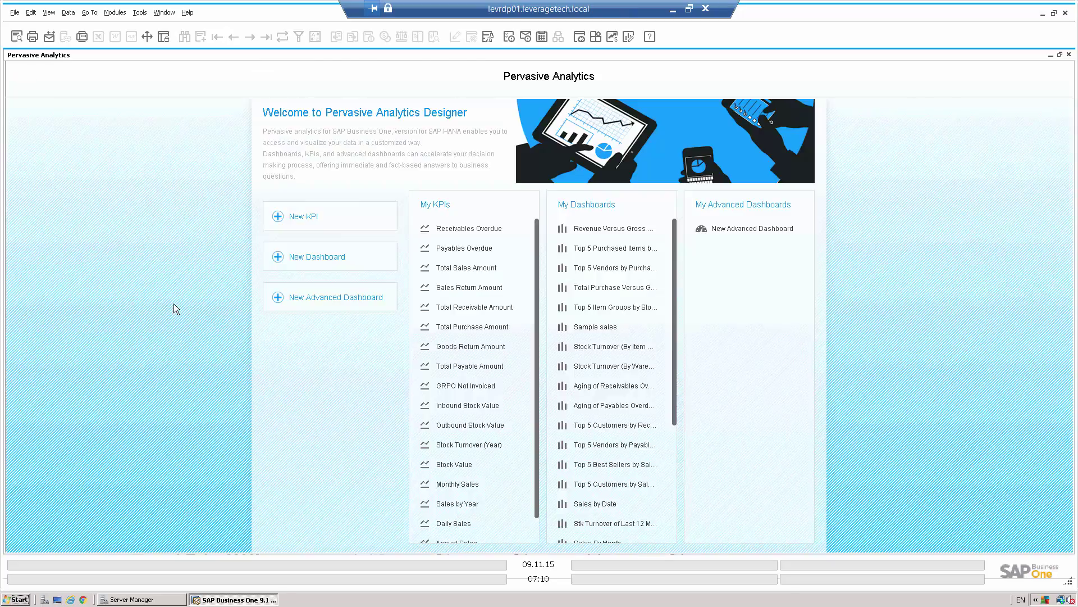
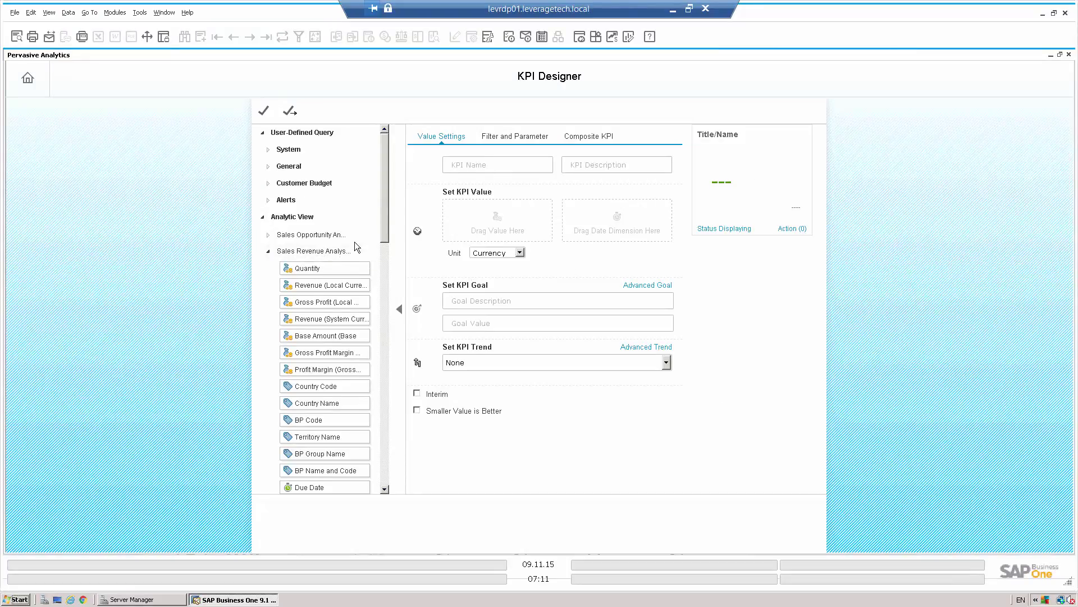
Name the new KPI Sales Q and enter Sales Quantity - Year as its description.
click(484, 166)
text(Sale)
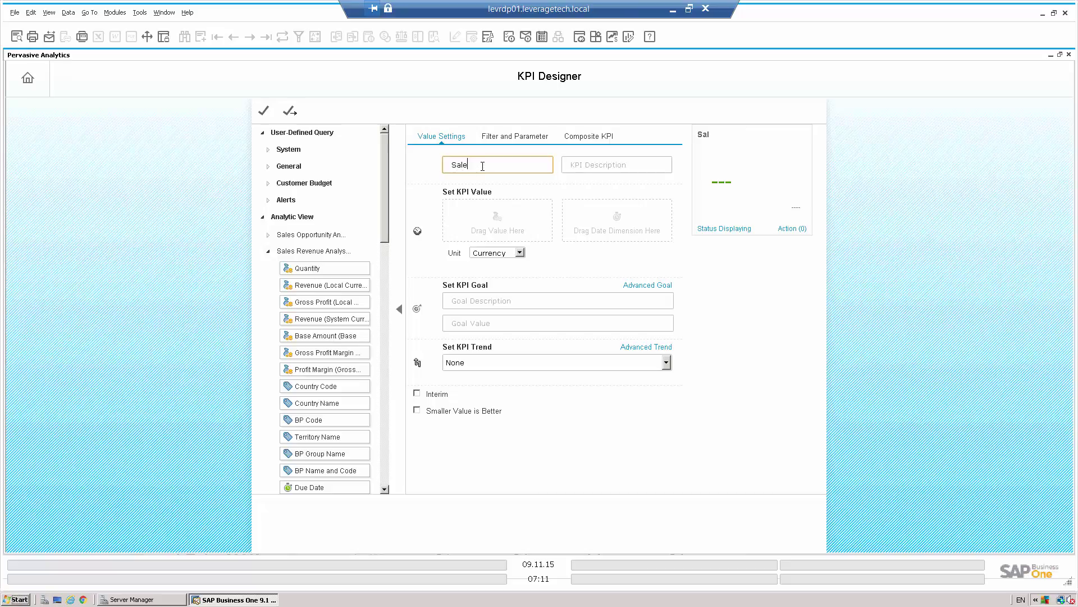
text(s Qun)
key(BackSpace)
key(BackSpace)
key(Tab)
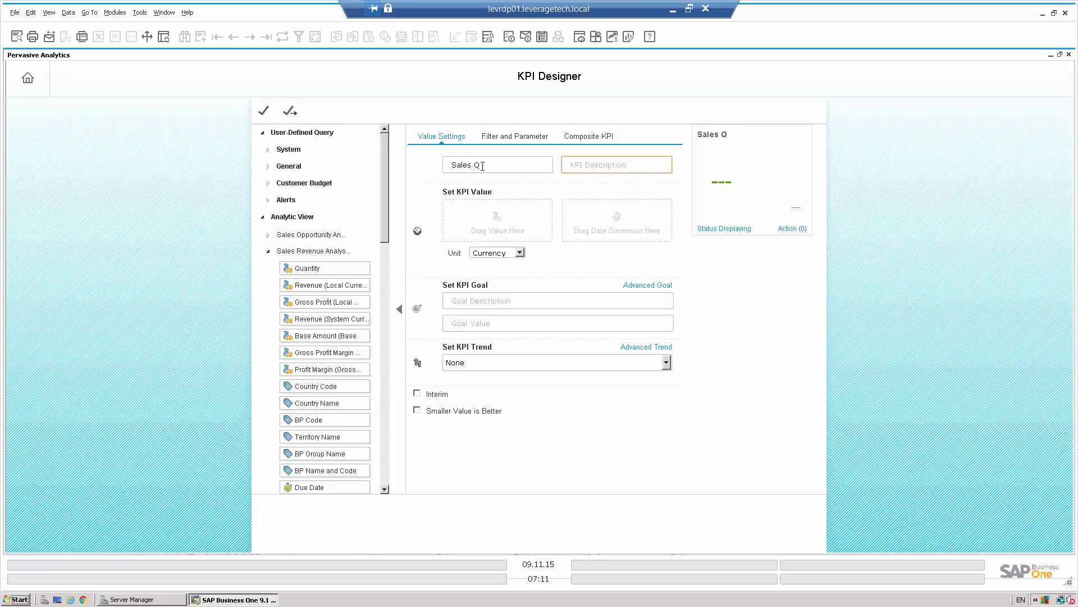
text(Sales Quanit)
key(BackSpace)
text(tity - Year)
Assign Quantity from Sales Revenue Analysis as the KPI value and Posting Date, for This Year, as its date dimension.
drag(326, 266, 491, 216)
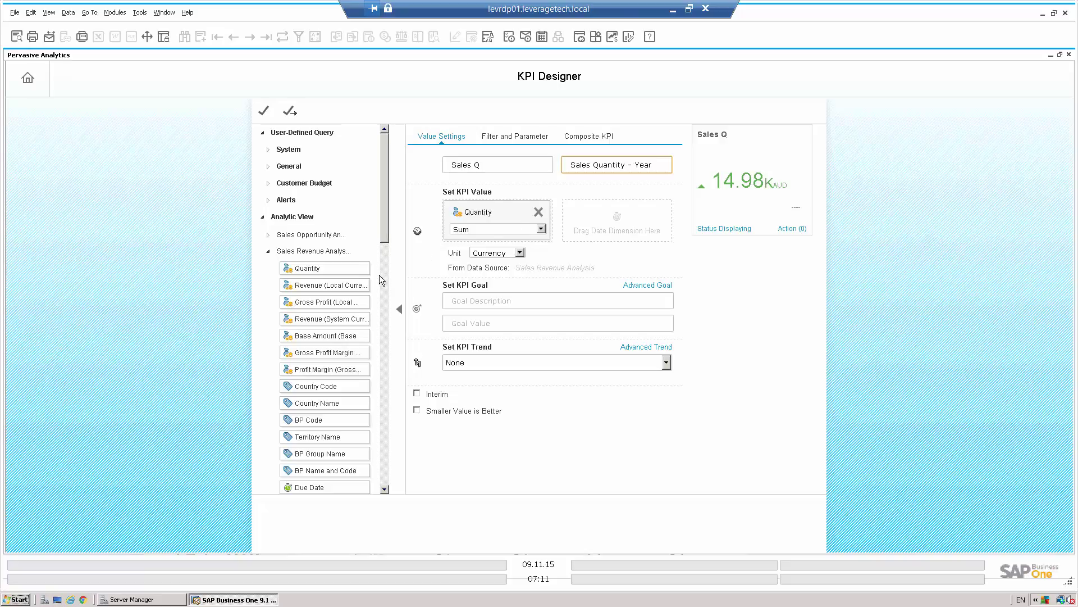
drag(383, 234, 383, 306)
drag(327, 371, 616, 239)
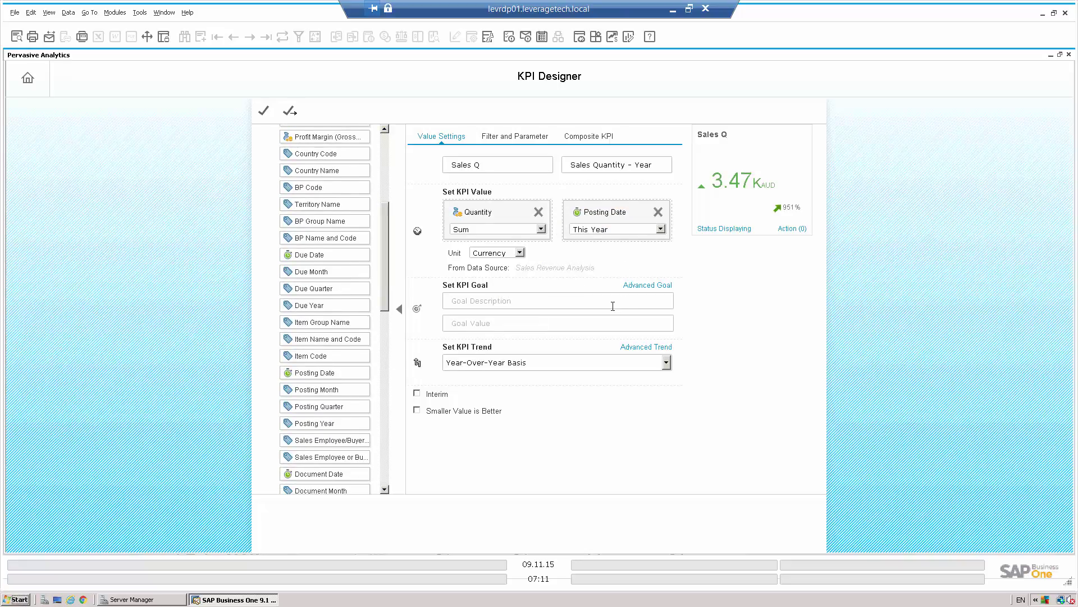
click(661, 229)
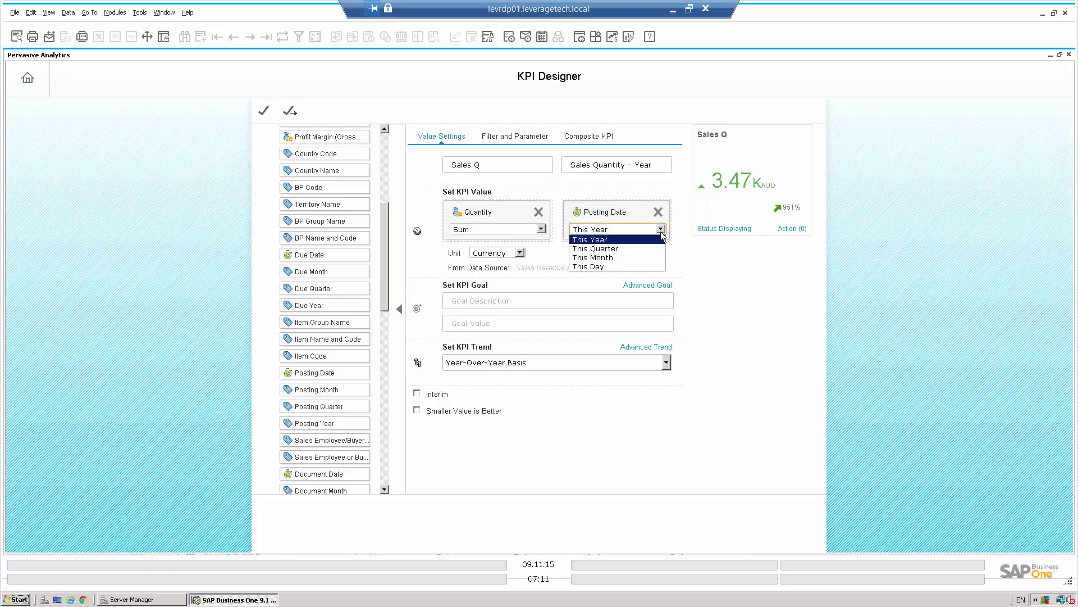
click(661, 236)
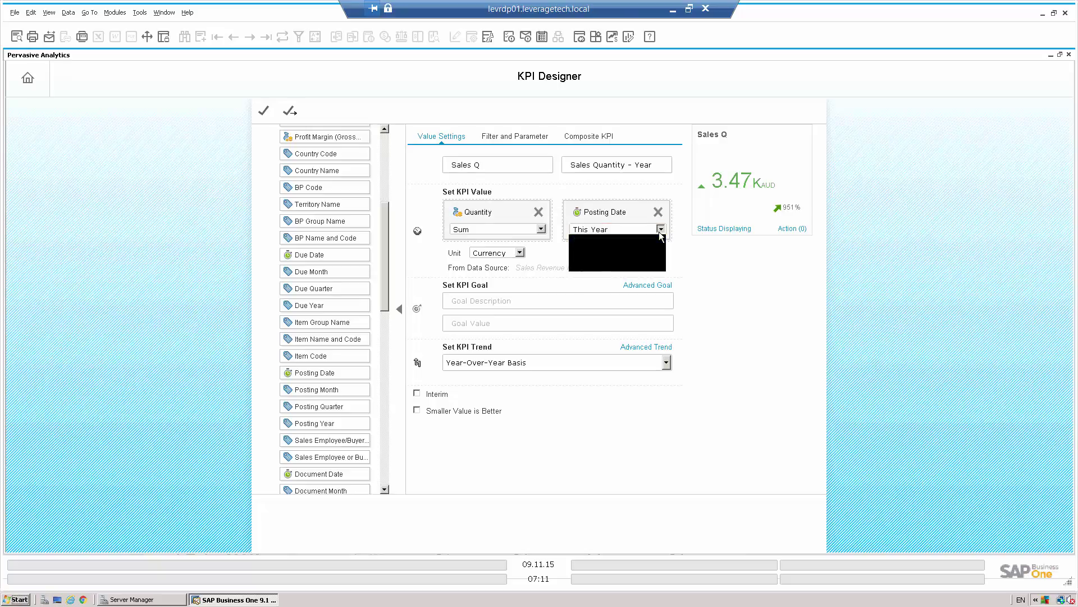
Replace Quantity with Revenue (Local Currency) as the KPI value.
click(538, 212)
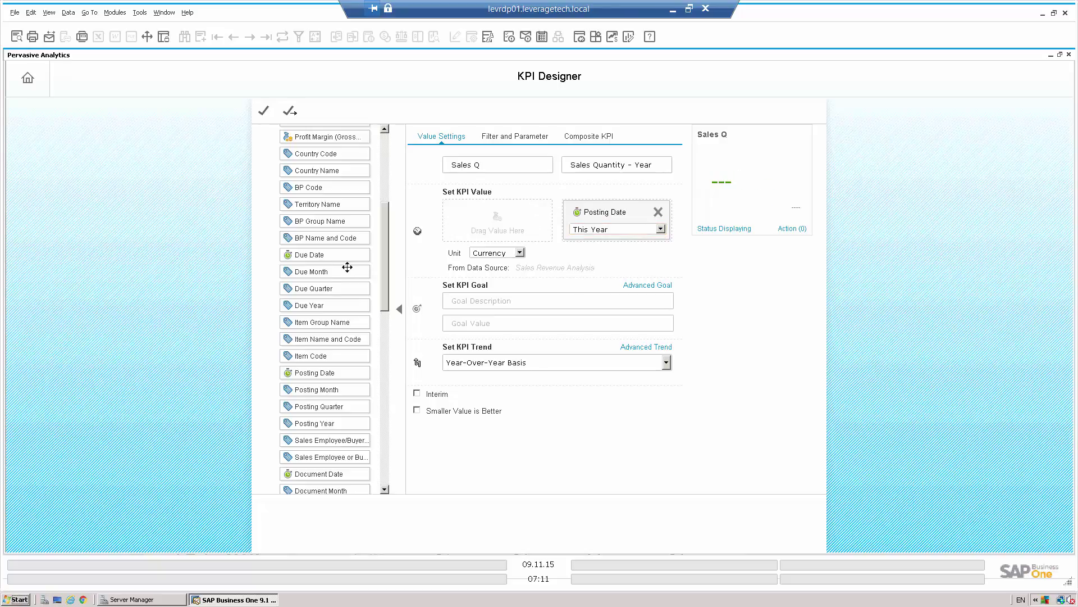
drag(385, 244, 386, 177)
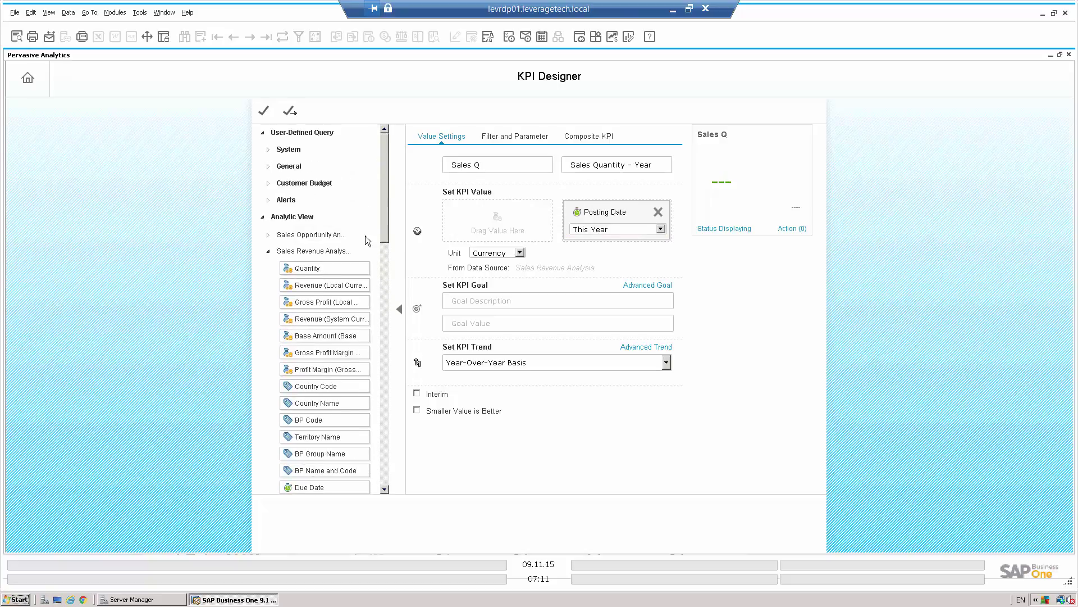
drag(325, 288, 483, 220)
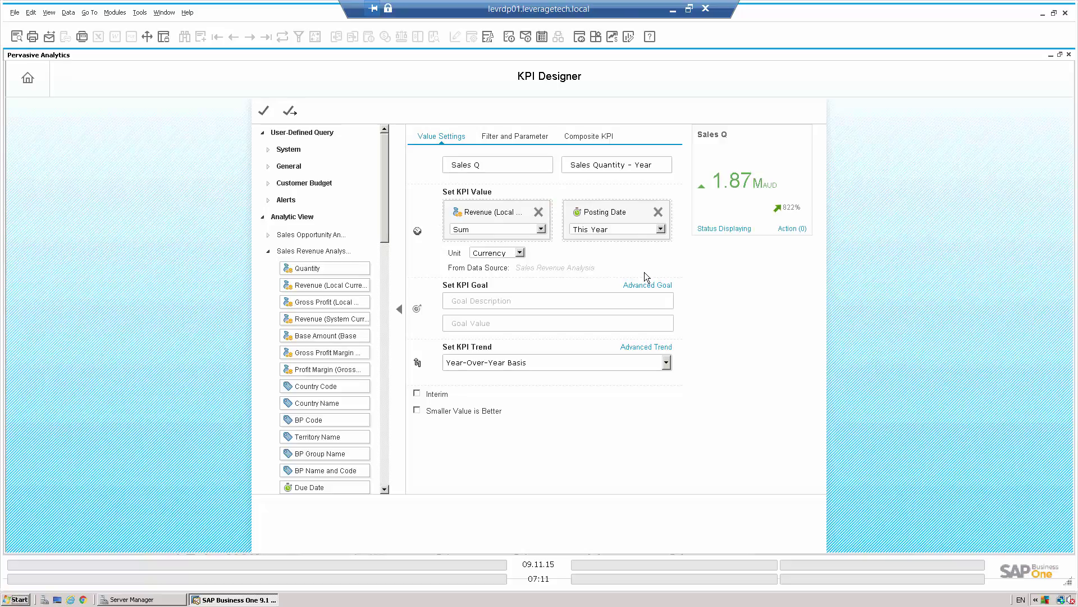
Set the KPI goal with the description Sales by year and a value of 2500000.
click(468, 302)
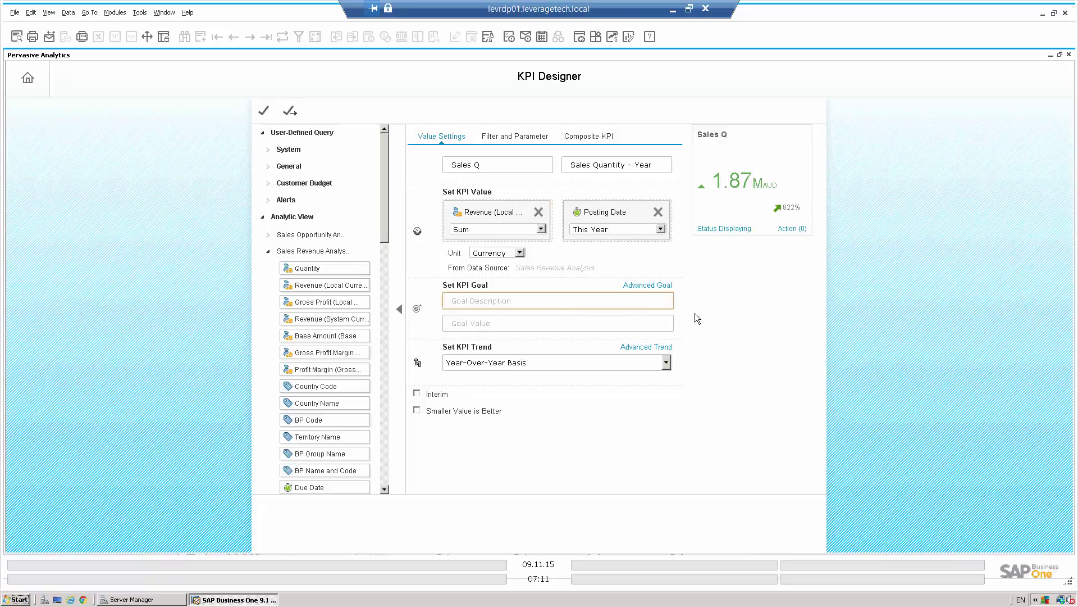
text(2)
key(BackSpace)
text(Sales by year)
click(471, 324)
text(2500)
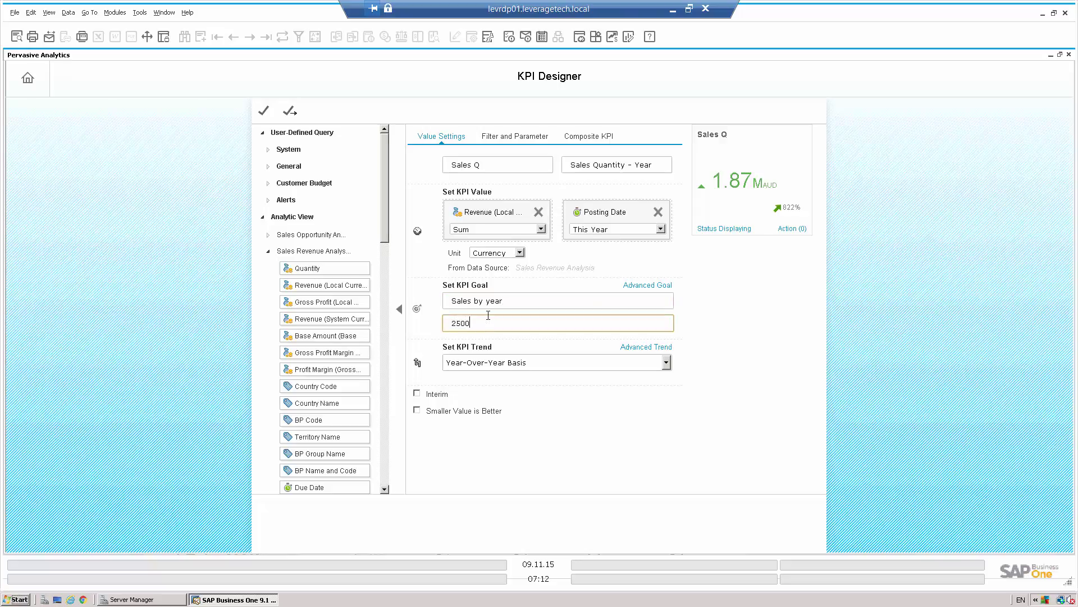
text(0000)
key(Tab)
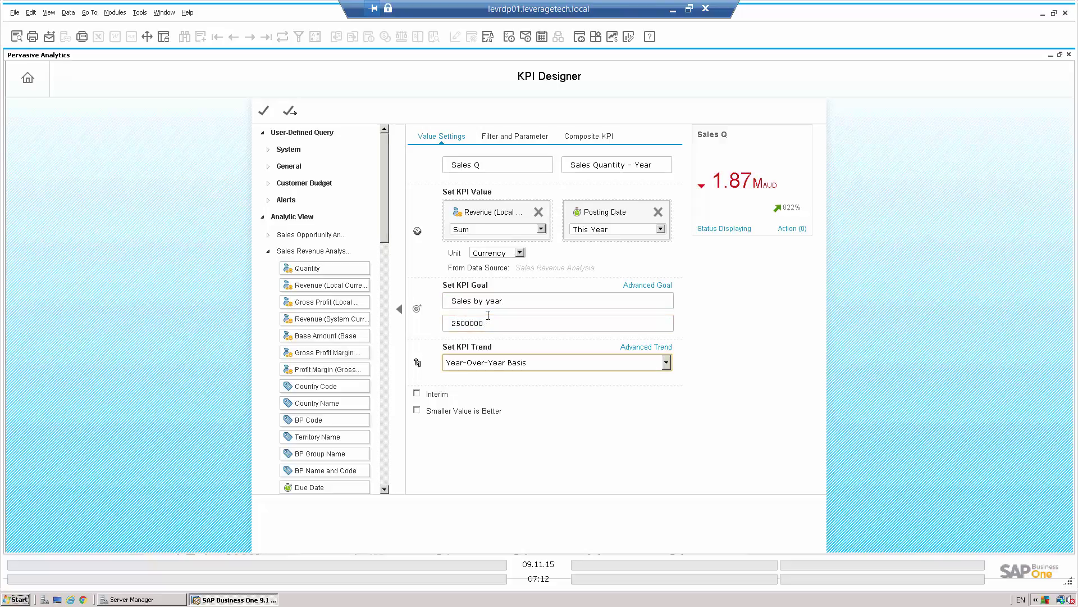
Examine the status display's colour bands and separators for the new KPI, and leave without changing them.
mouse_move(757, 189)
click(743, 229)
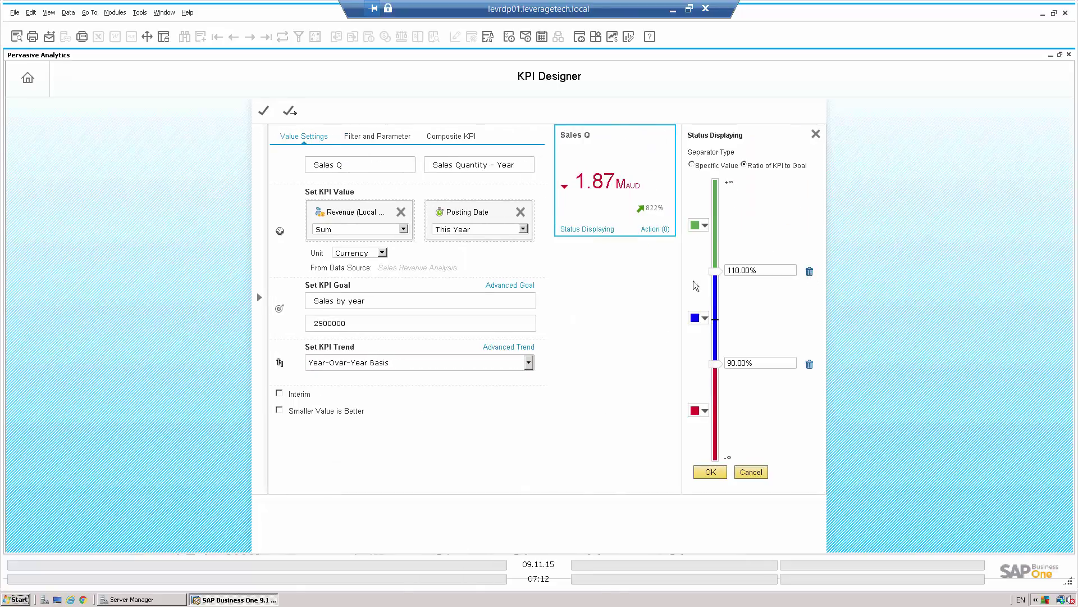
click(748, 476)
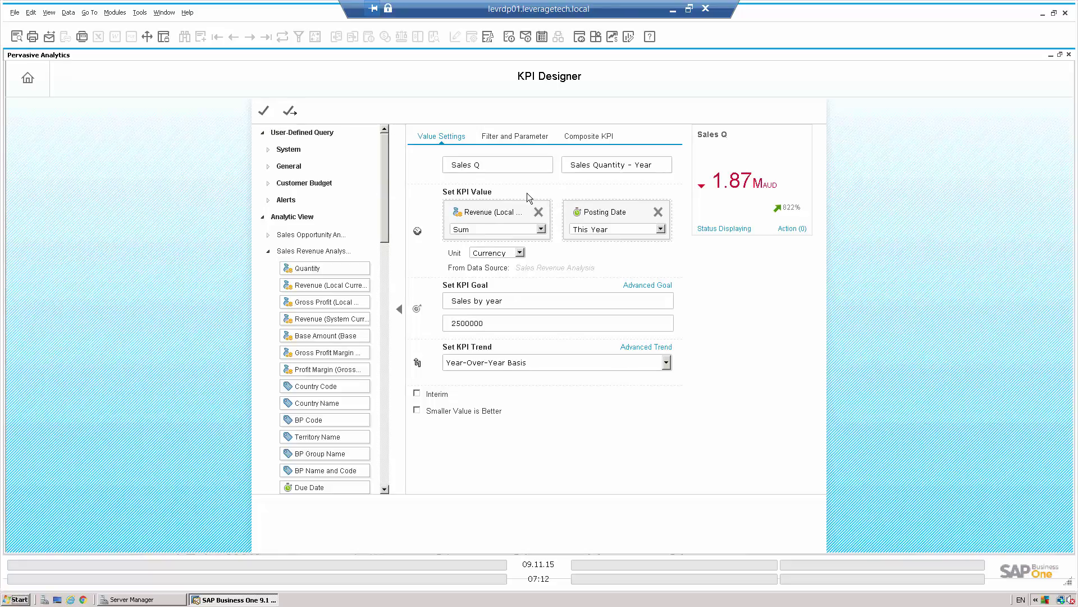
Try Gross Profit Margin as the KPI value in place of the revenue, and remove it again.
click(538, 212)
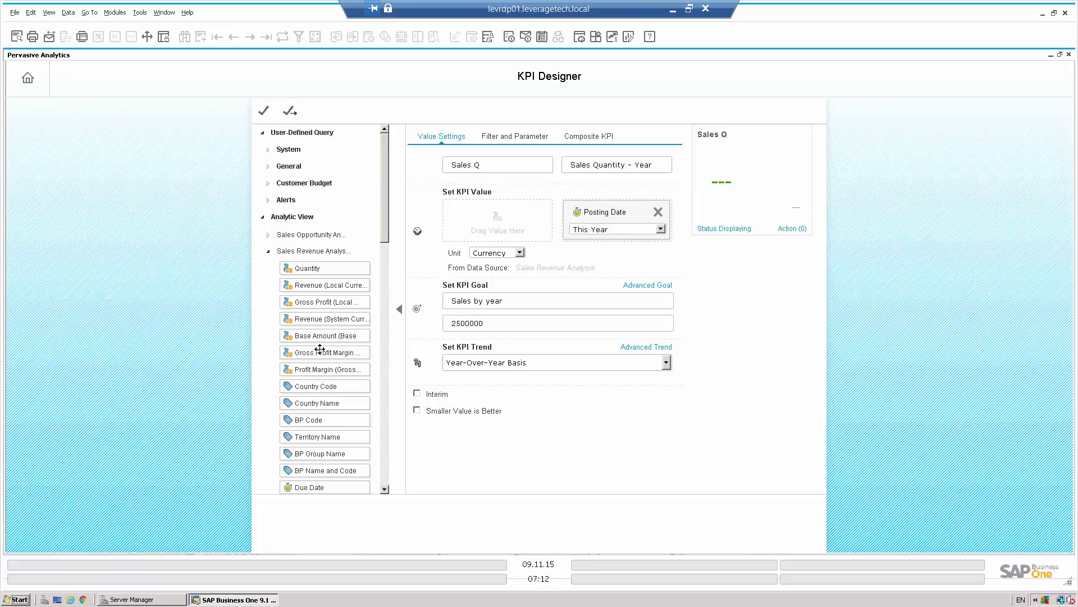
drag(395, 349, 489, 222)
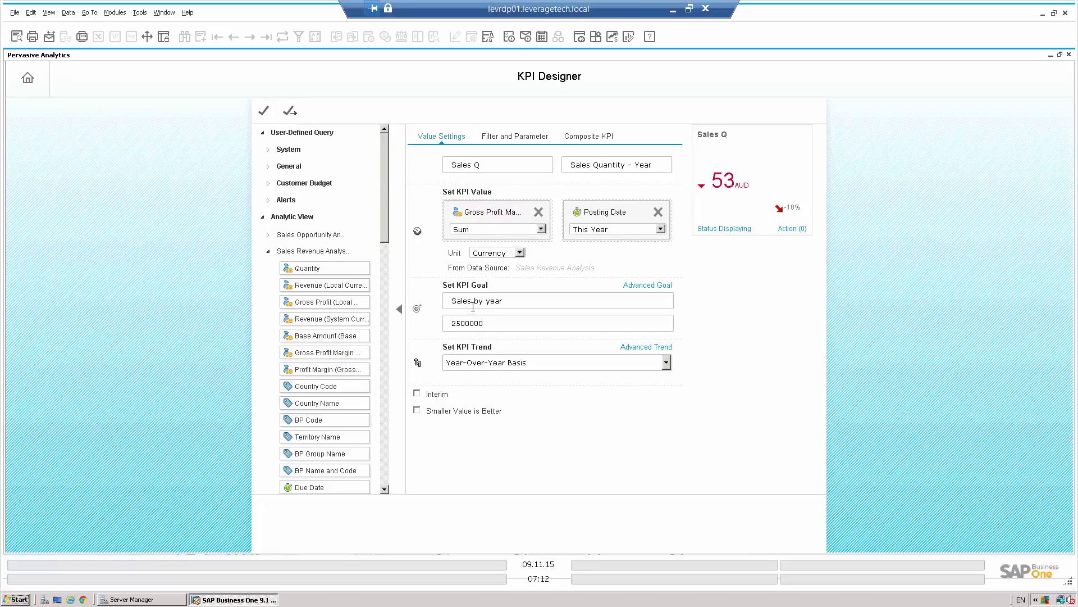
click(539, 211)
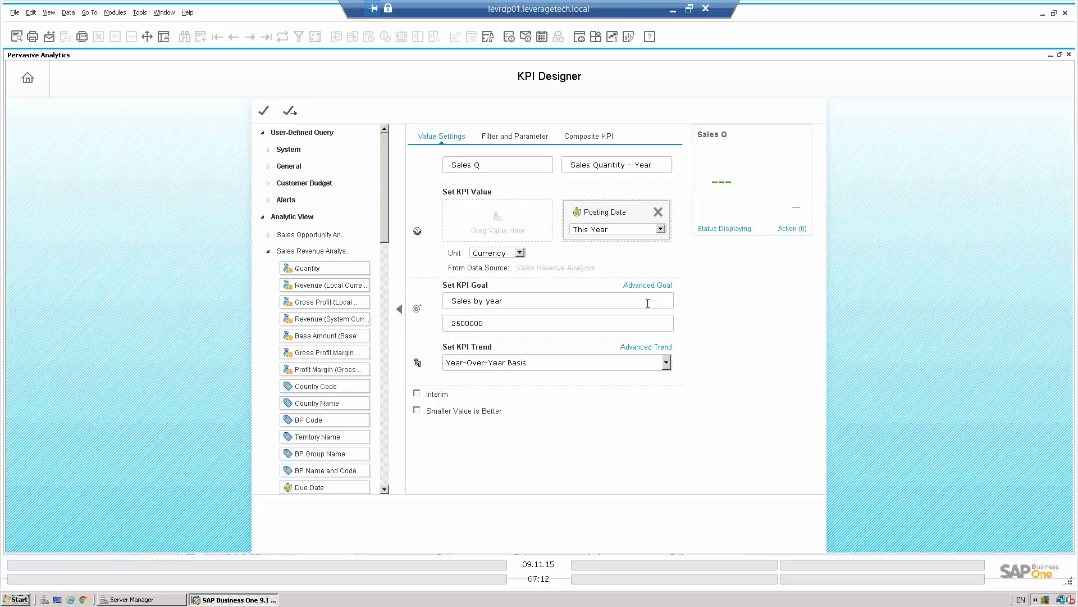
Put Revenue (Local Currency) back as the KPI value and try the posting date periods This Quarter and This Month.
drag(310, 285, 480, 222)
click(661, 229)
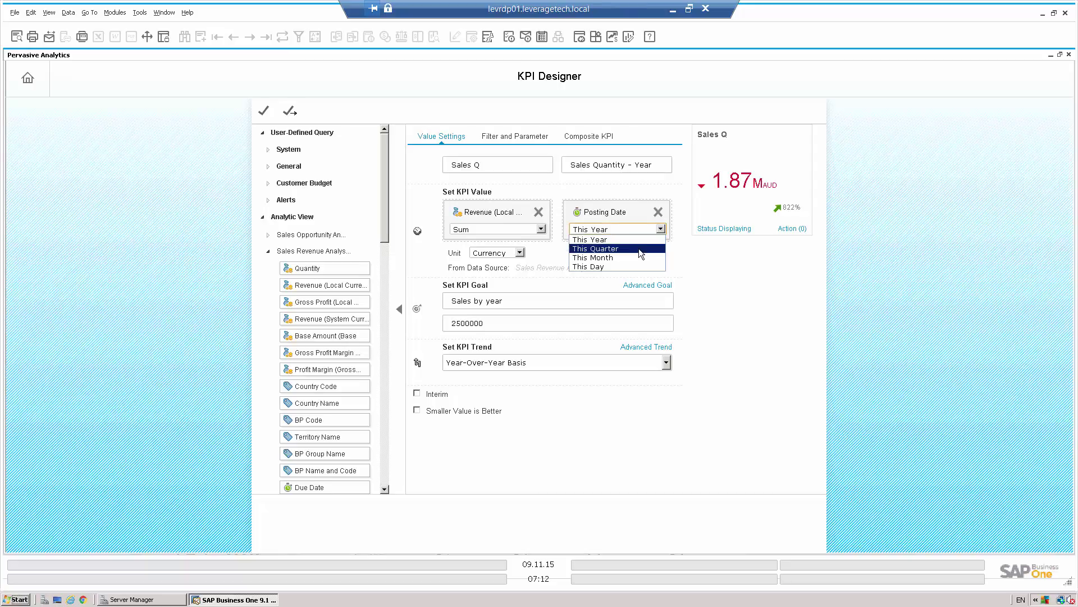
click(643, 249)
click(661, 229)
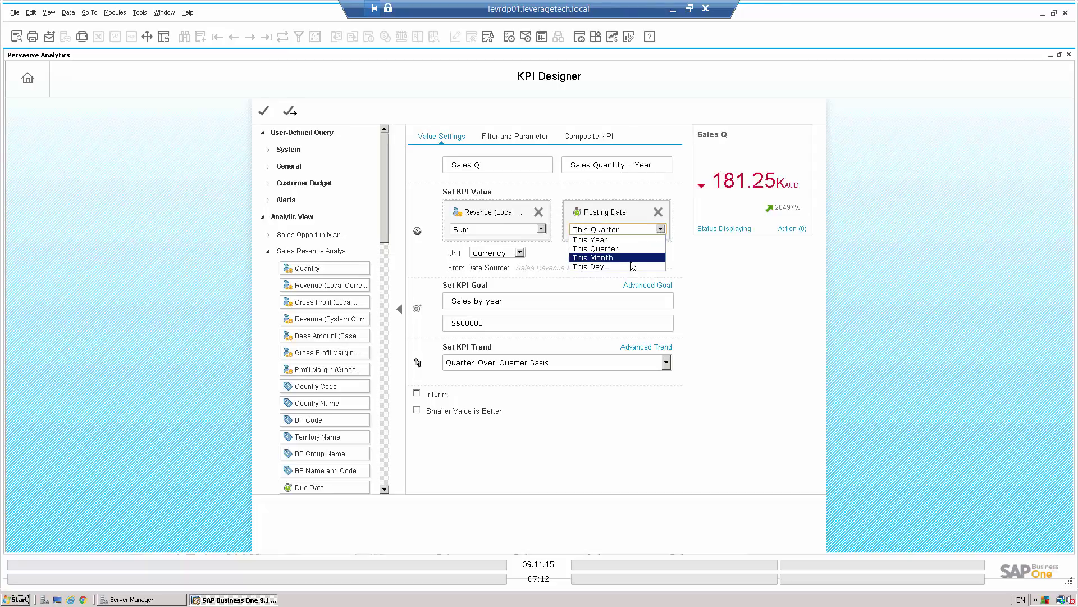
click(624, 261)
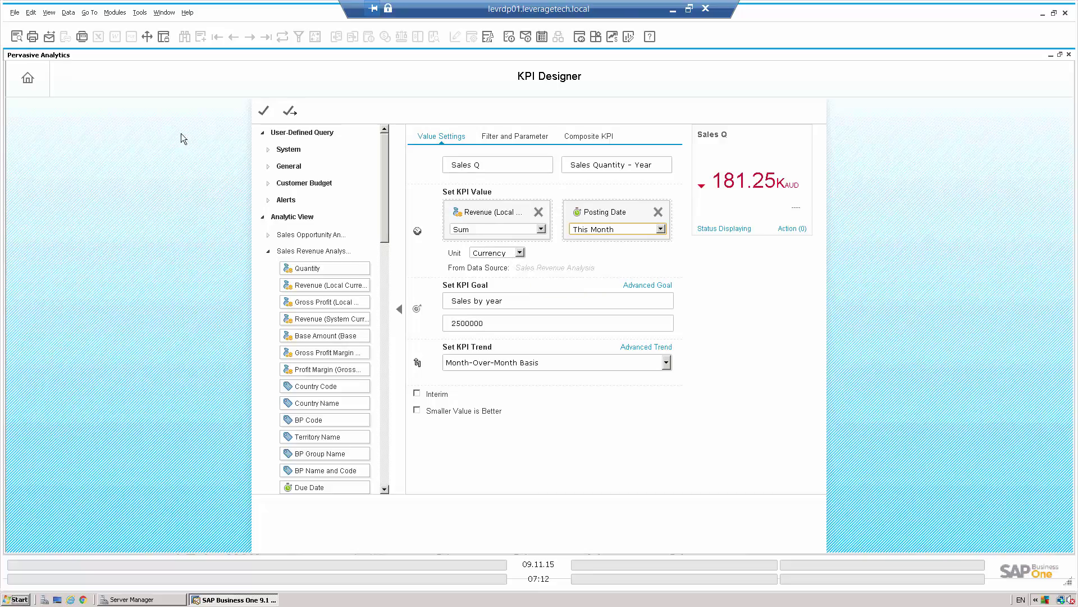
Leave the KPI Designer, discarding the unsaved KPI, and start a new dashboard.
click(54, 115)
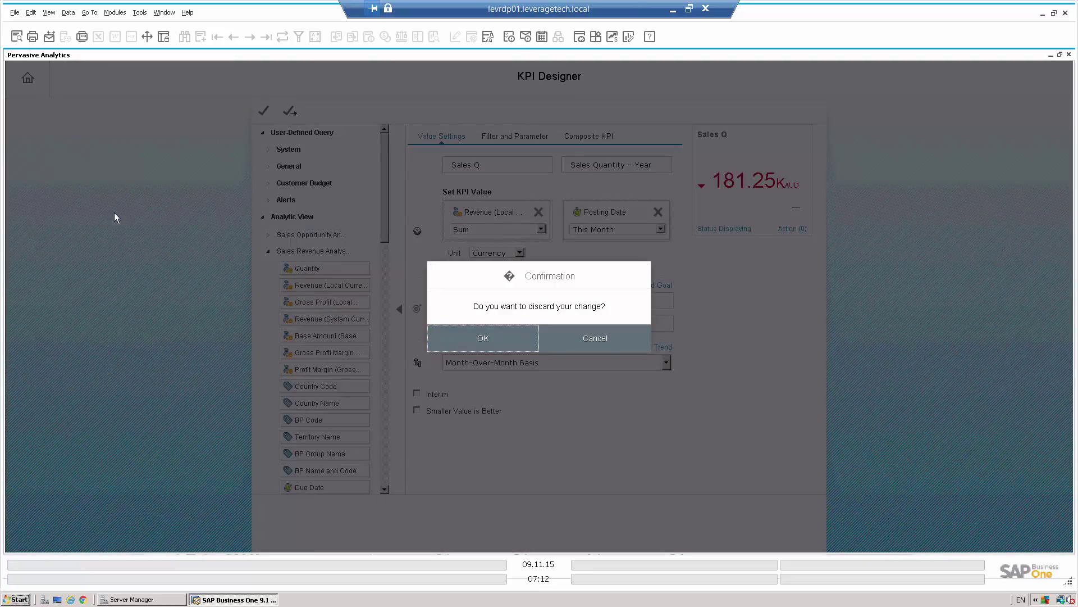
click(468, 342)
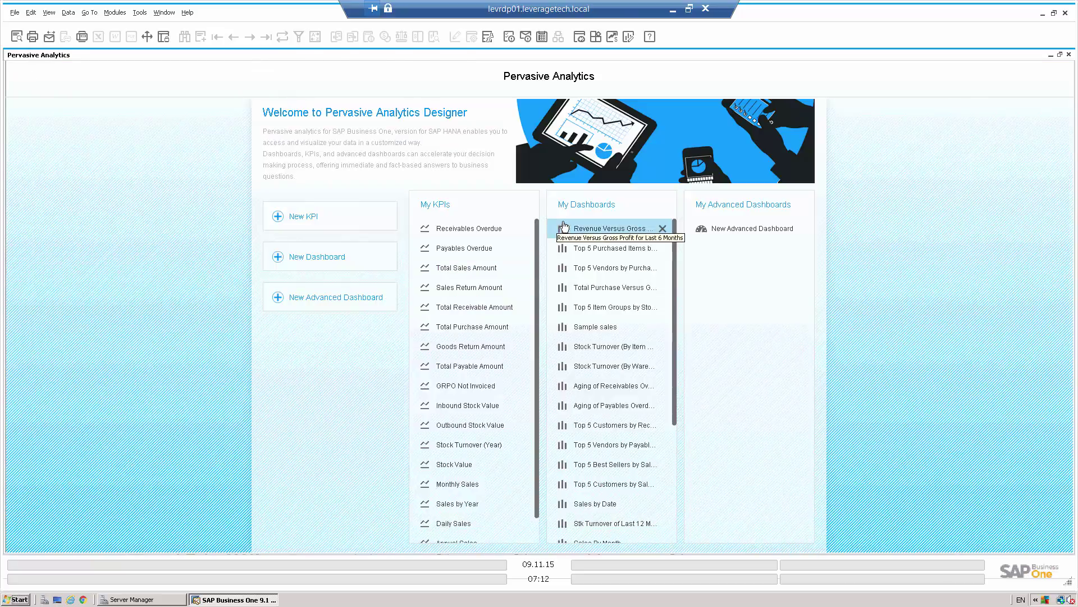
click(324, 257)
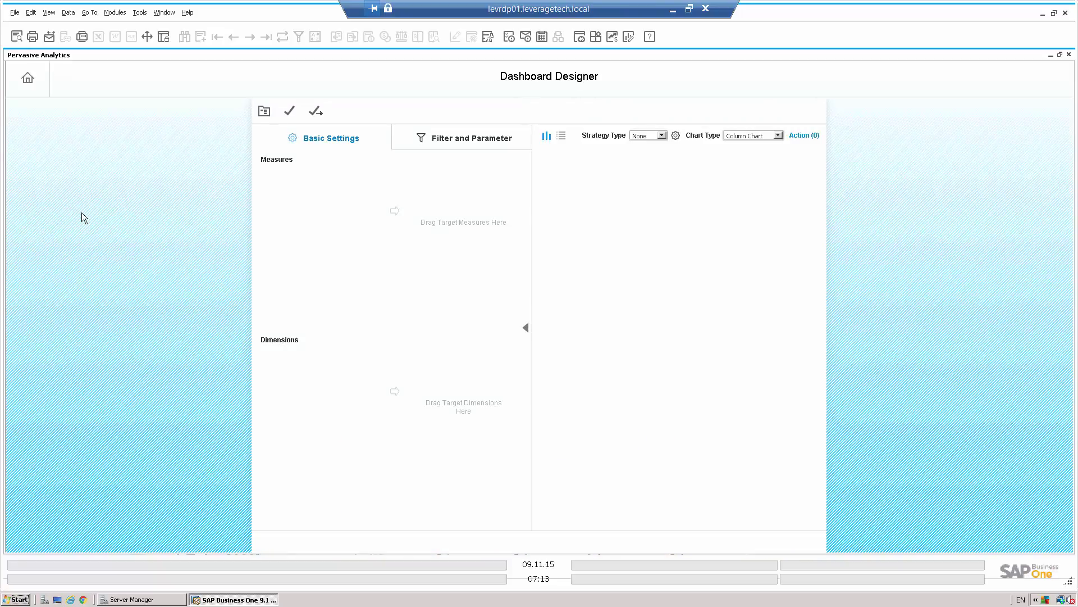
Set the dashboard's base data source to A/P Invoice Details from the Purchasing single document transactions in Calculation View.
click(264, 110)
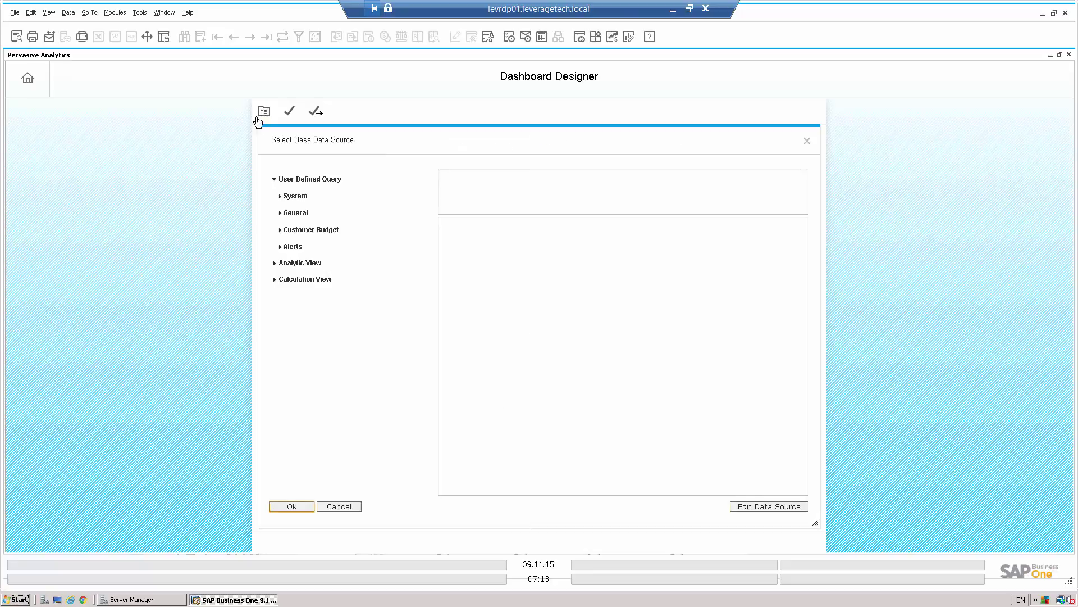
click(274, 280)
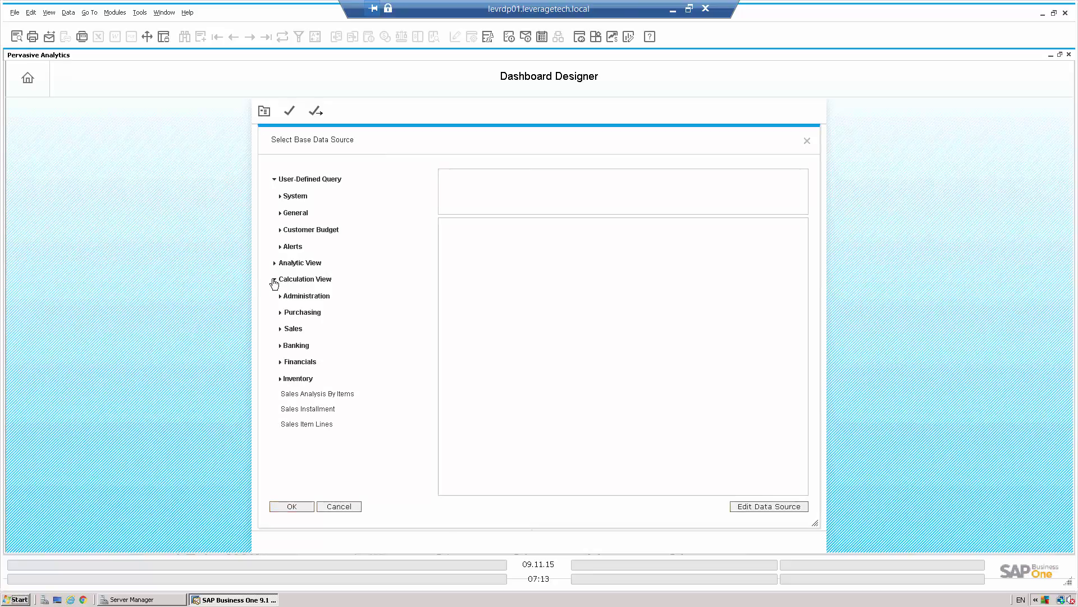
click(279, 312)
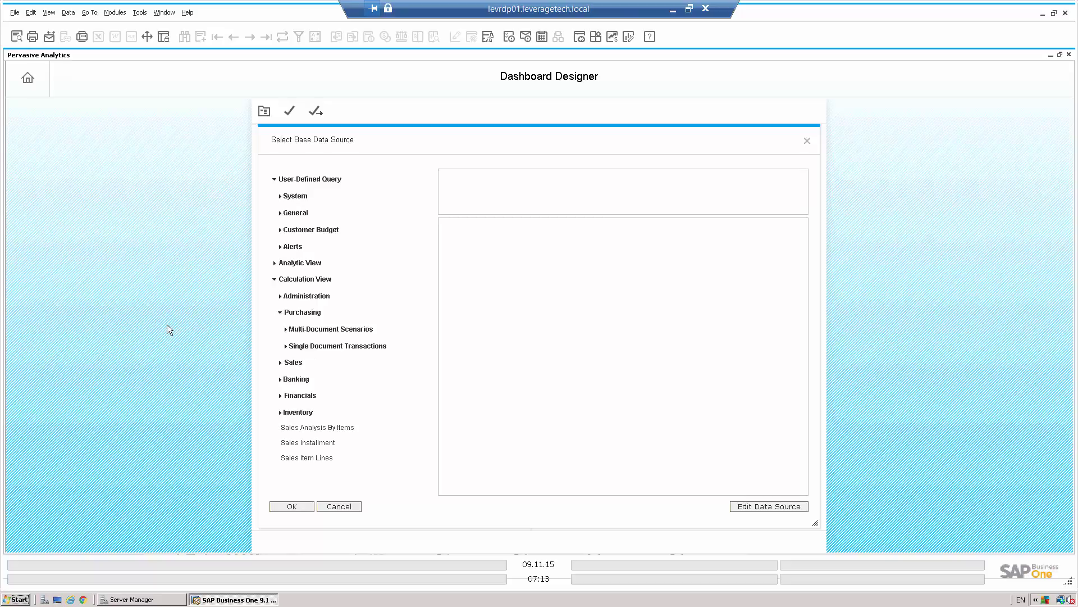
click(285, 346)
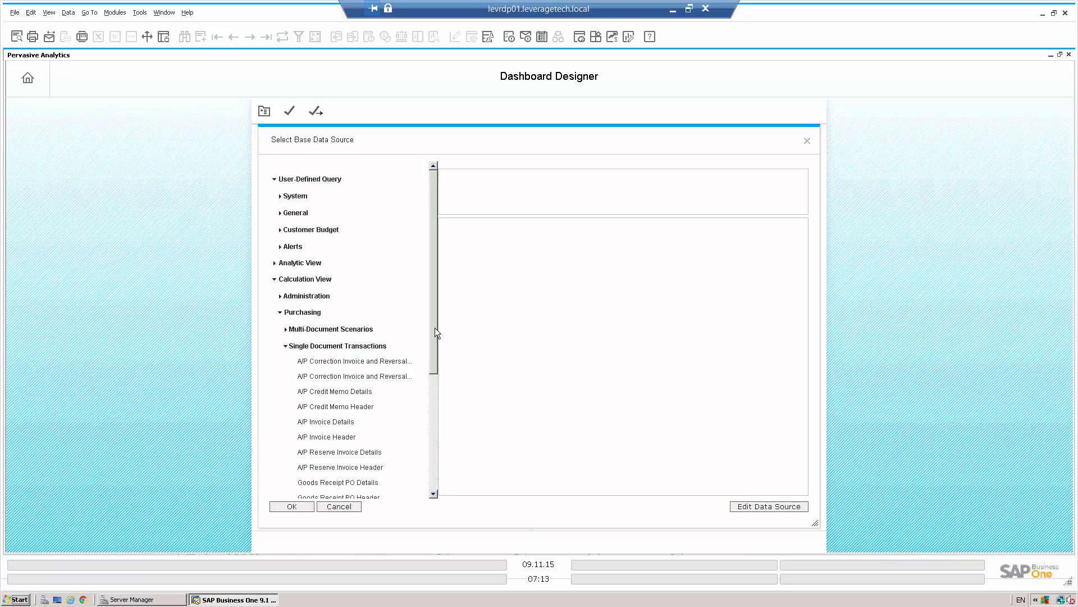
drag(434, 328, 436, 354)
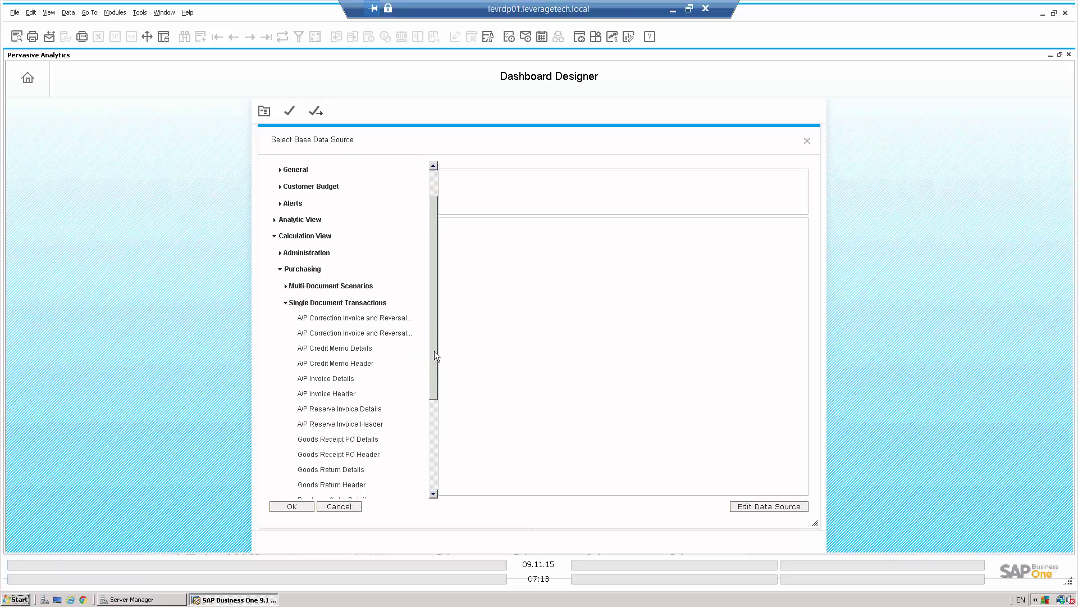
click(323, 382)
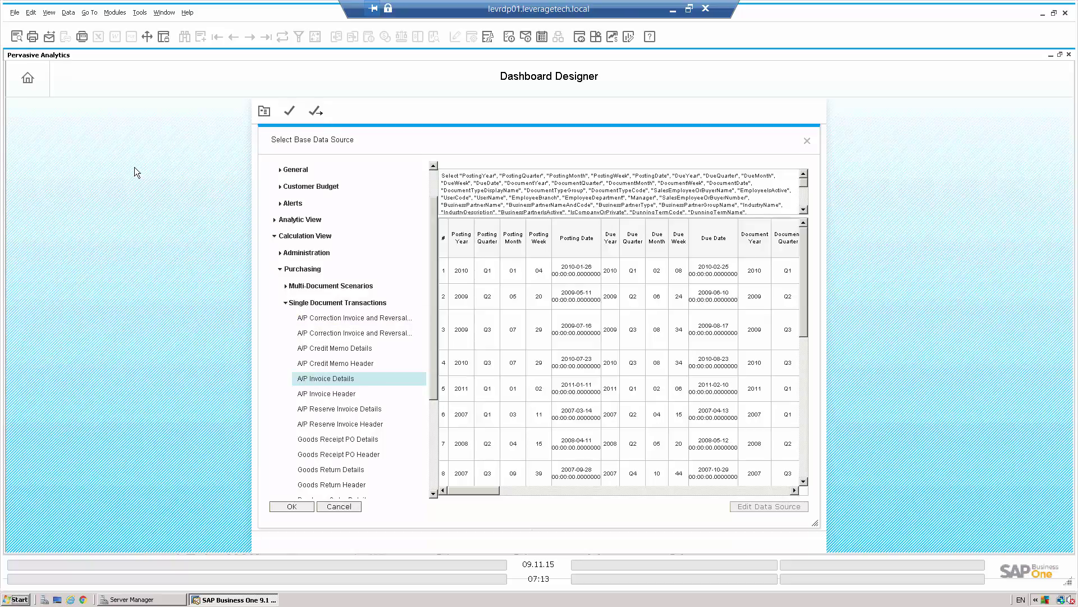
click(292, 506)
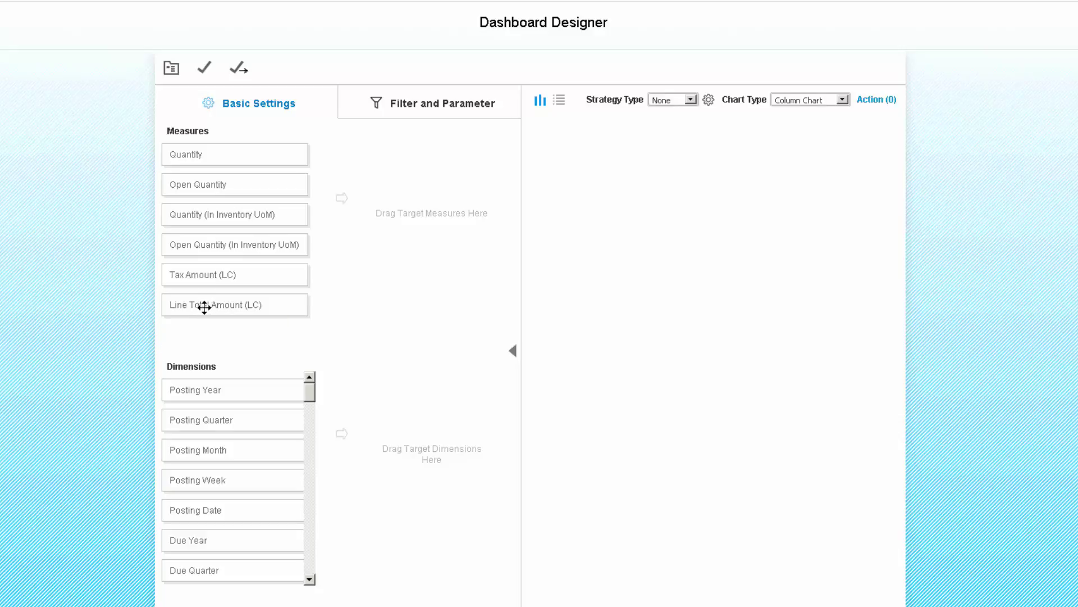
Add Line Total Amount (LC) as the target measure and Posting Year as the target dimension.
drag(204, 303, 420, 180)
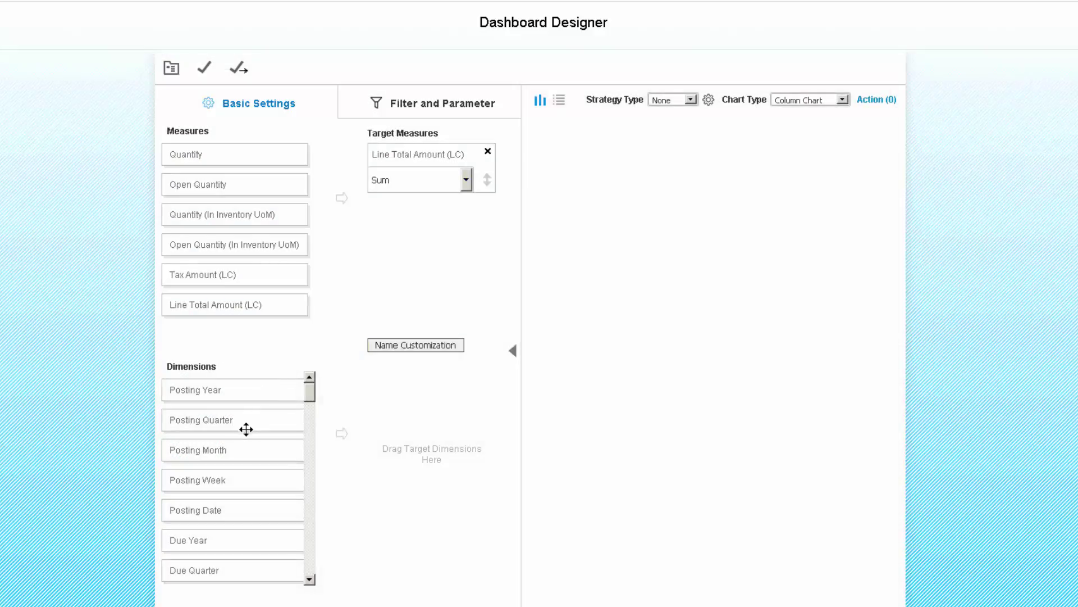
drag(198, 389, 417, 385)
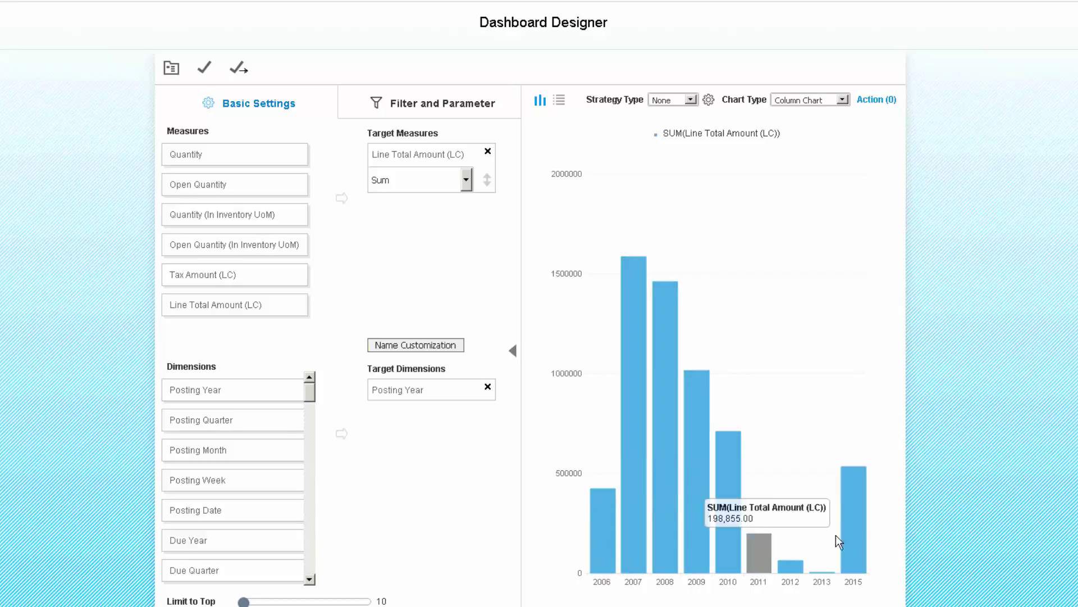
Preview the dashboard data as a table, try Pie Chart and Line Chart as chart types, and return to Column Chart.
click(559, 102)
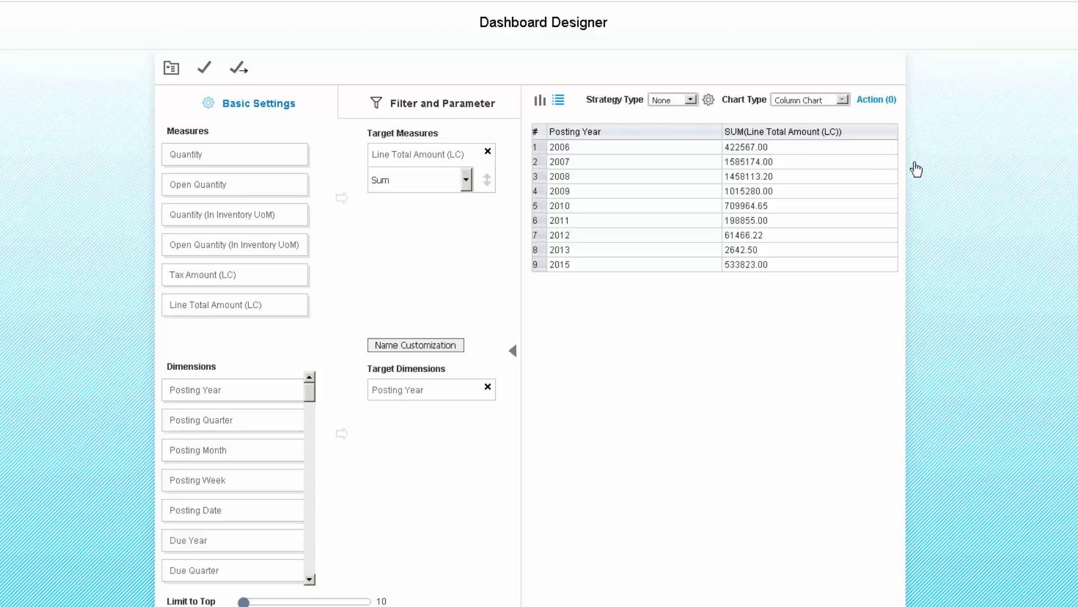
click(843, 101)
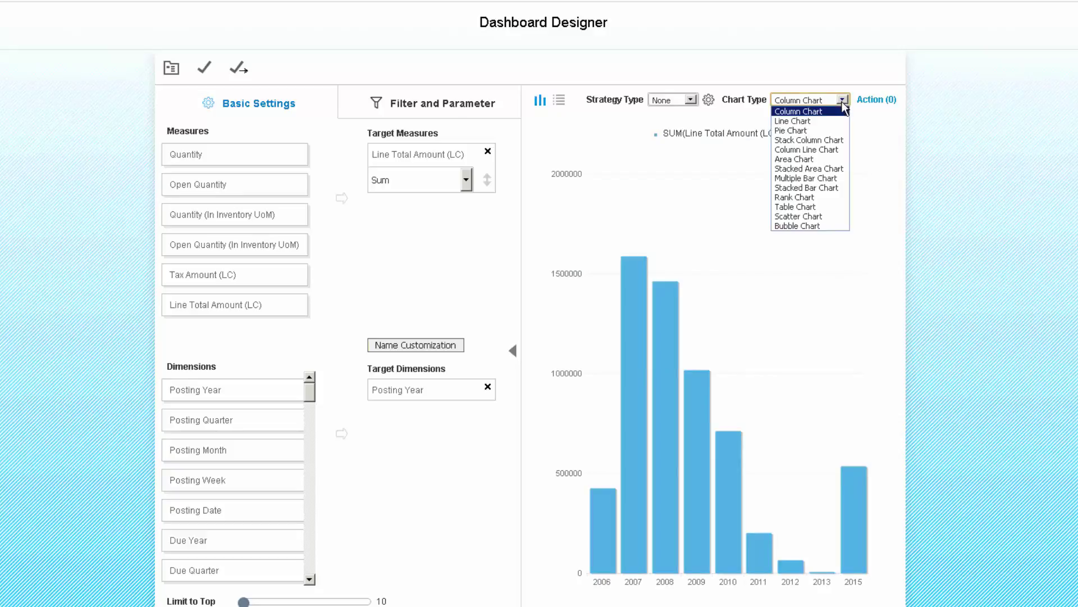
click(810, 130)
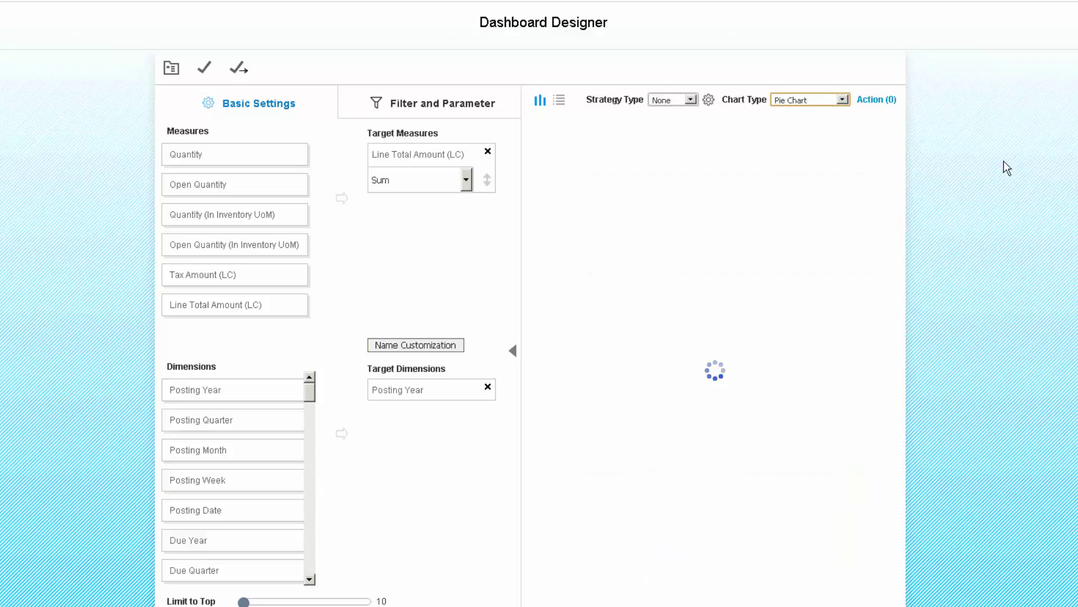
click(842, 100)
click(818, 120)
click(842, 100)
click(825, 112)
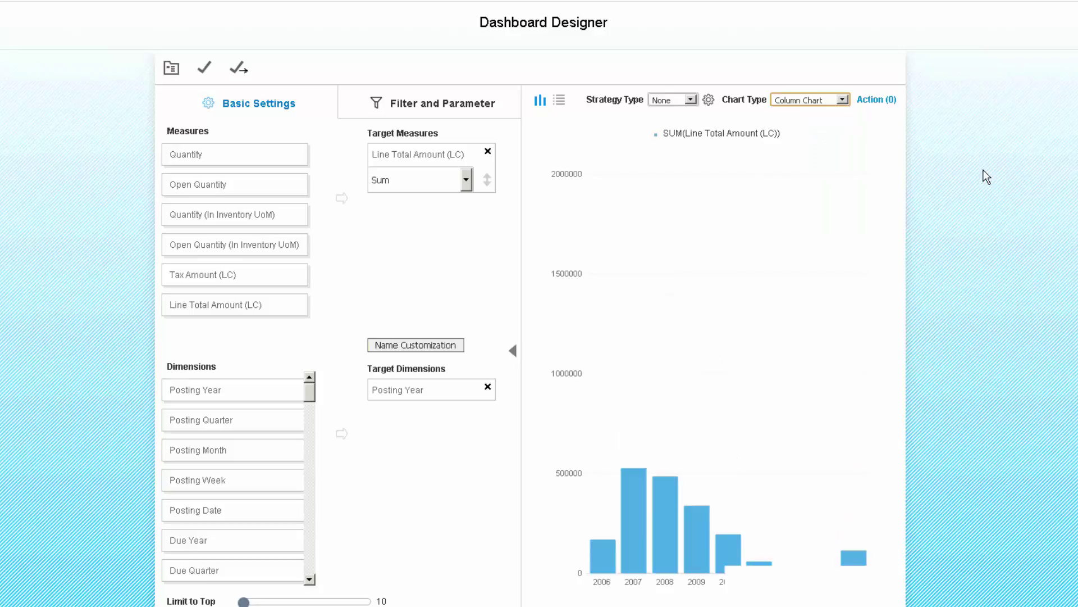
Try filtering the dashboard by Business Partner Name with the value Lasercom, and remove the filter again.
click(402, 107)
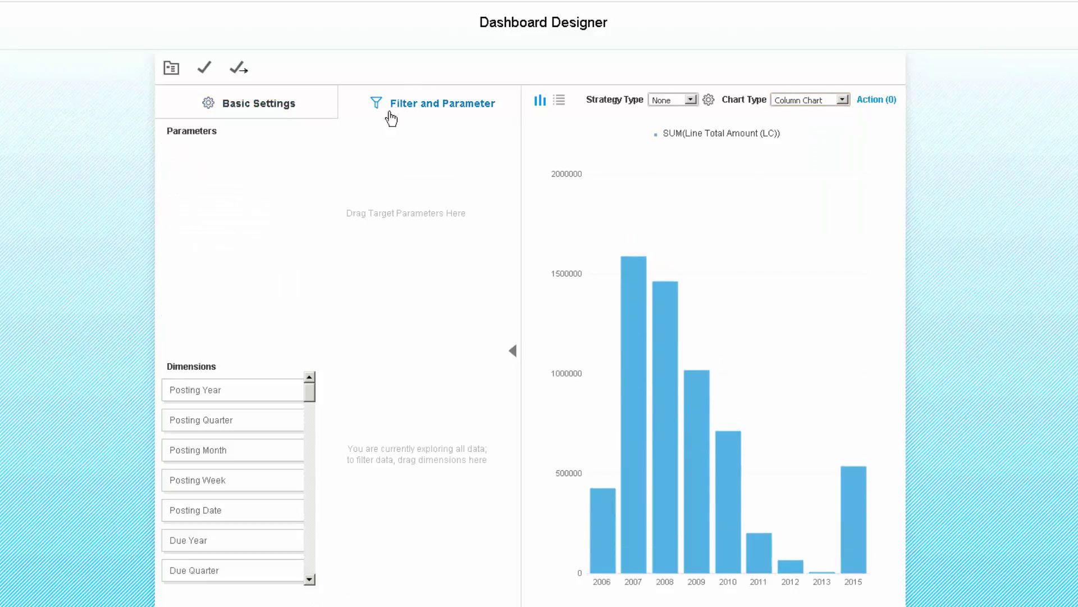
drag(277, 446, 303, 469)
click(309, 579)
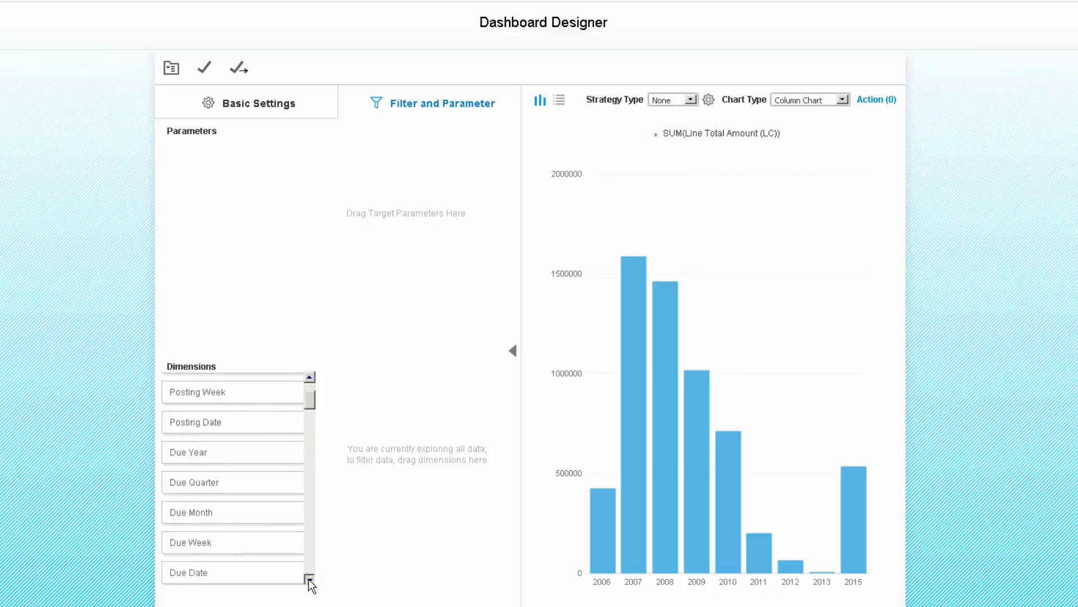
click(309, 579)
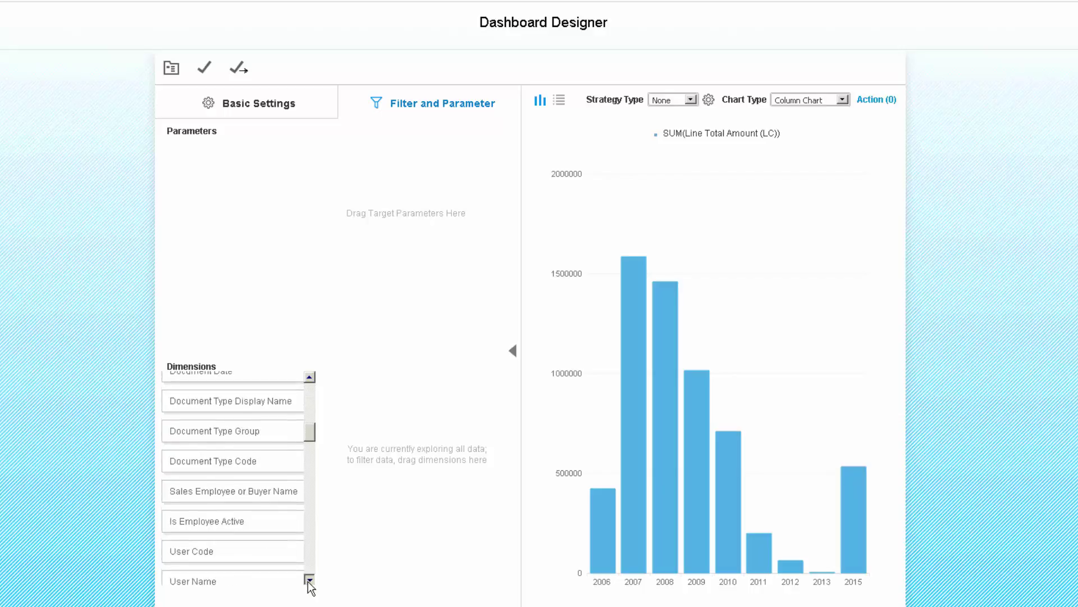
click(309, 579)
click(309, 579)
click(309, 579)
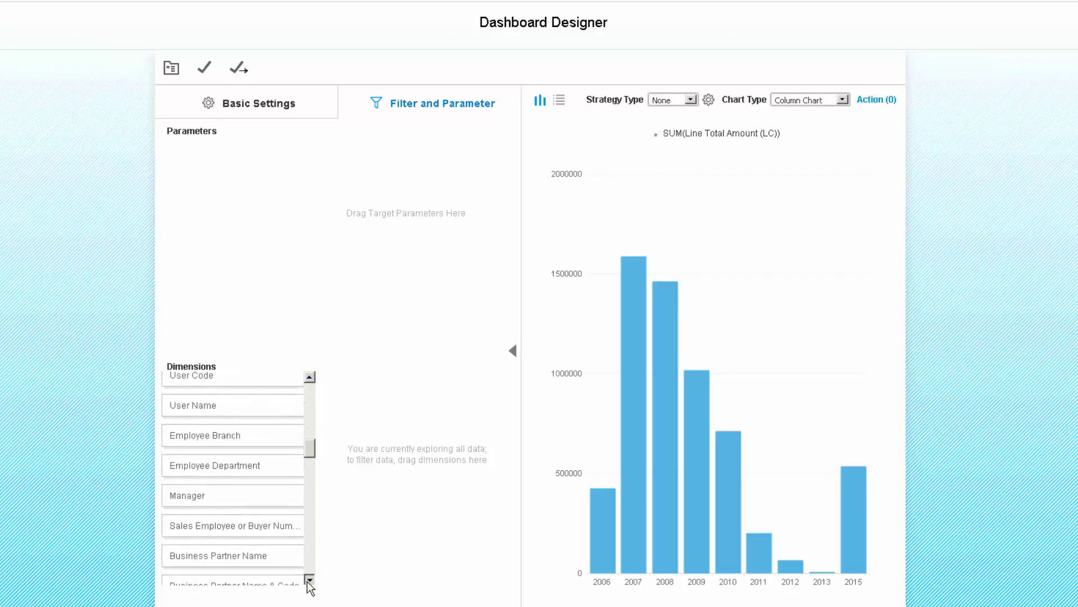
click(309, 579)
drag(247, 525, 404, 415)
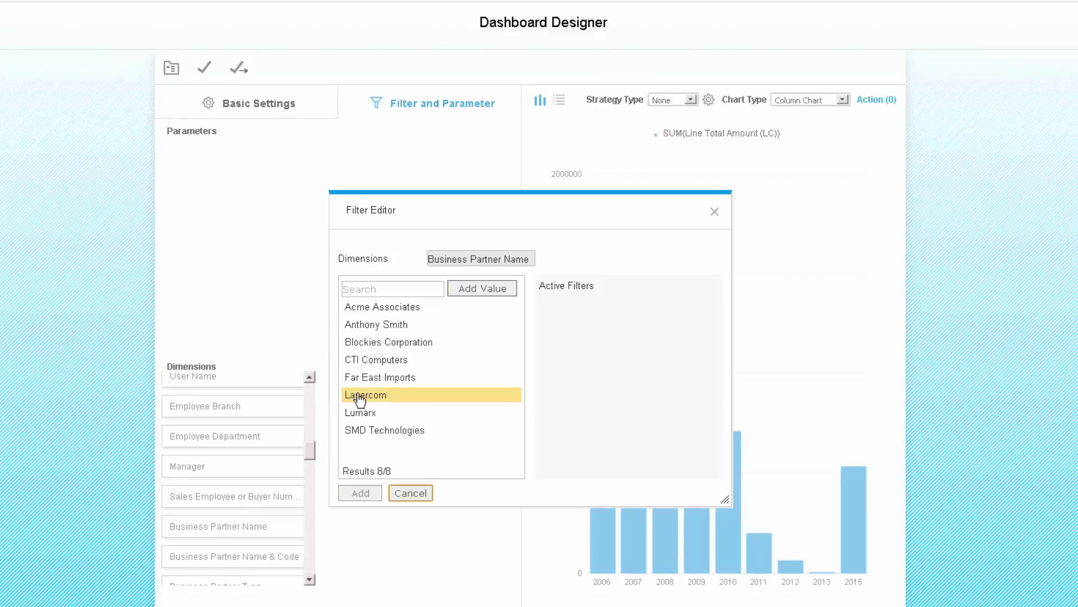
double_click(360, 400)
click(360, 493)
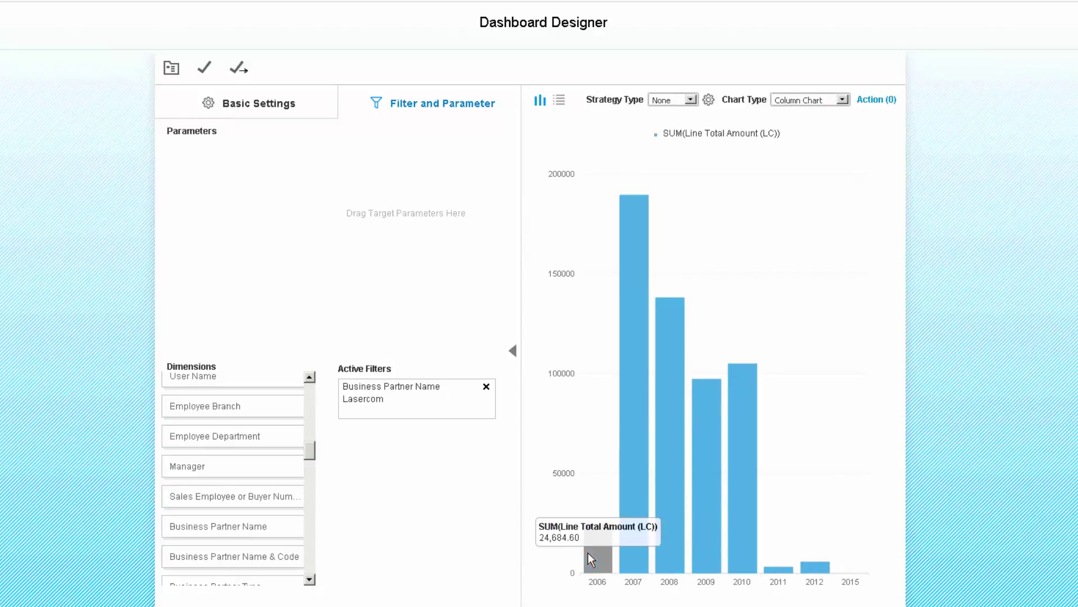
mouse_move(738, 541)
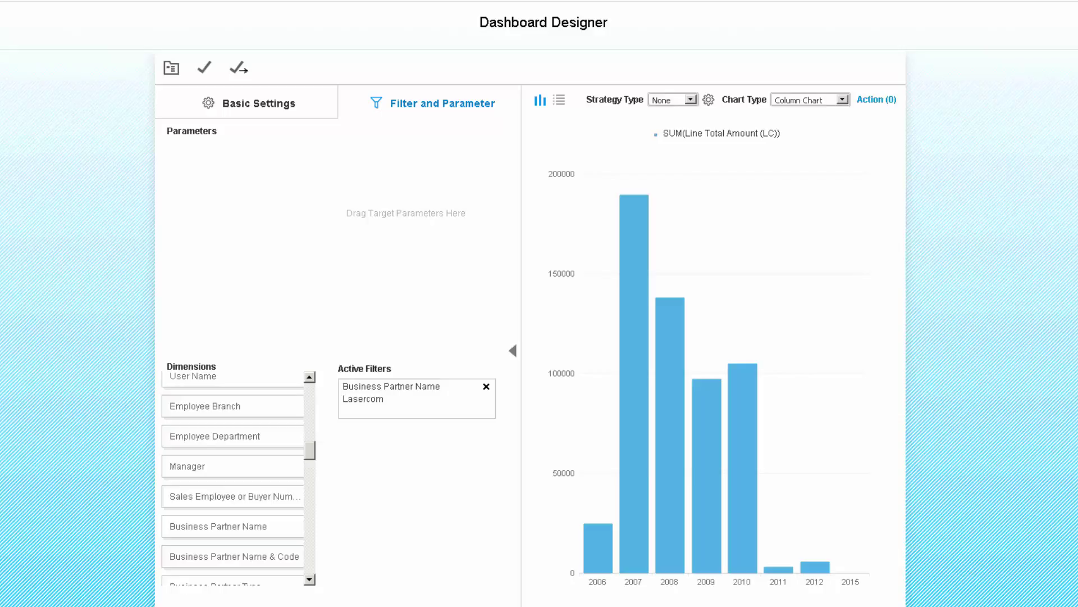
click(486, 386)
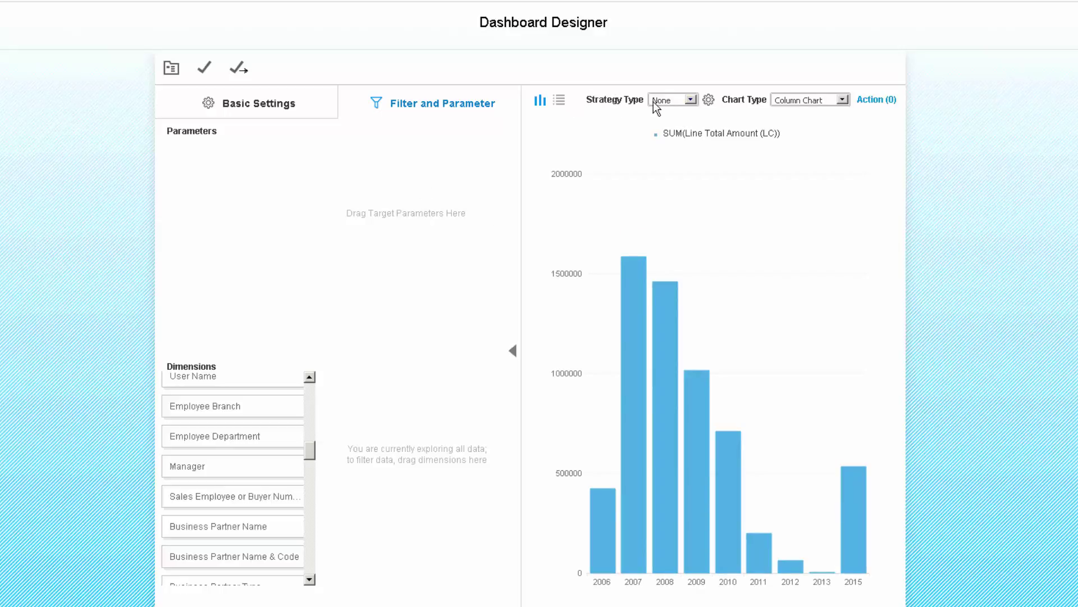
Look over the available strategy types and chart types without changing either one.
click(691, 101)
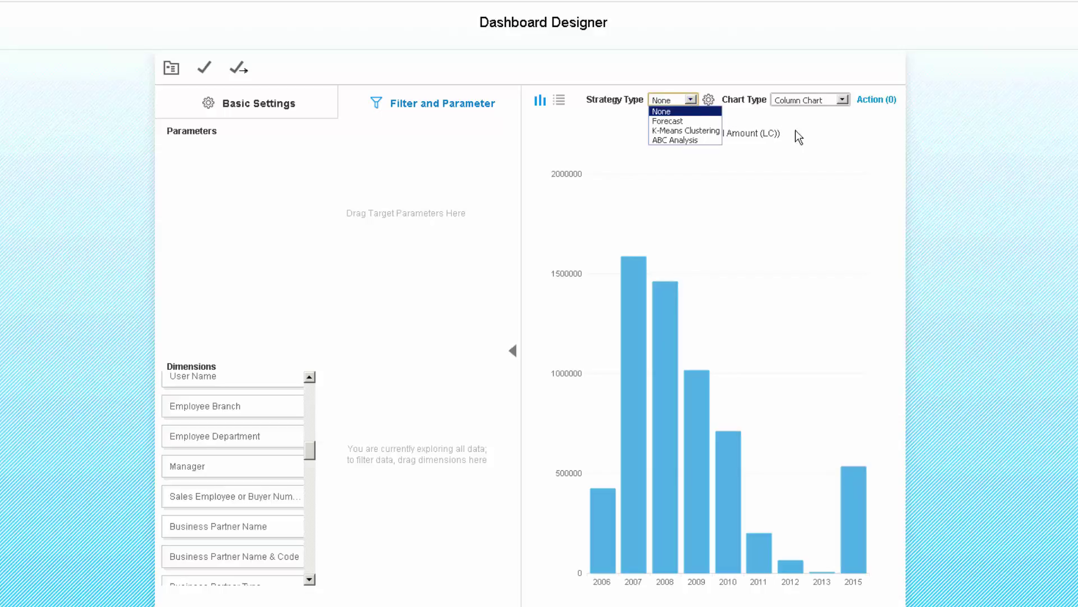
click(855, 123)
click(843, 101)
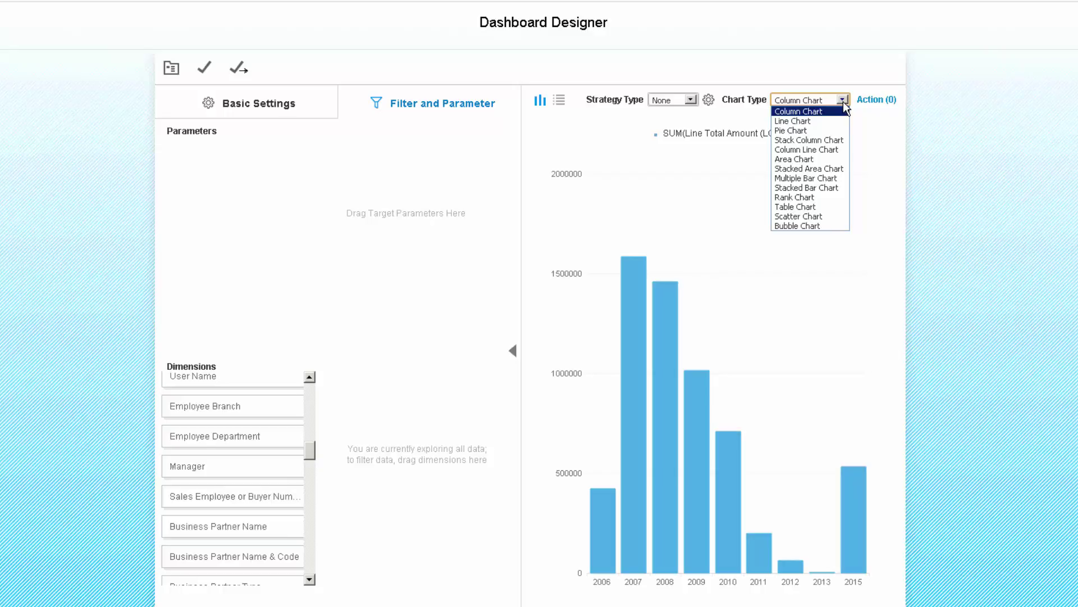
click(874, 122)
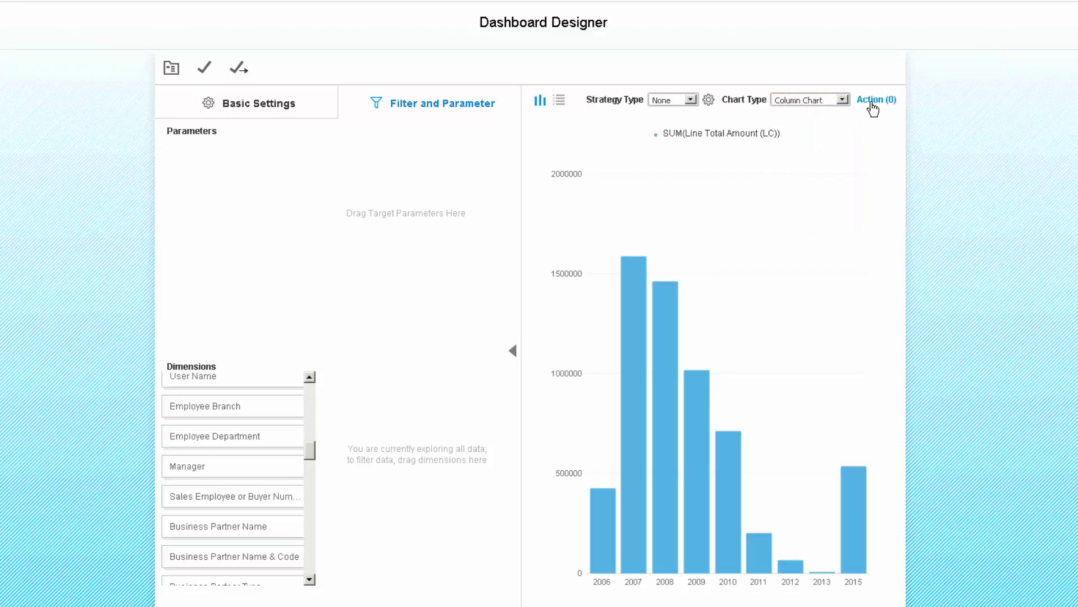
Try adding a dashboard action that opens the Business Partner Master Data window, binding Posting Year to the BP Name field.
click(873, 101)
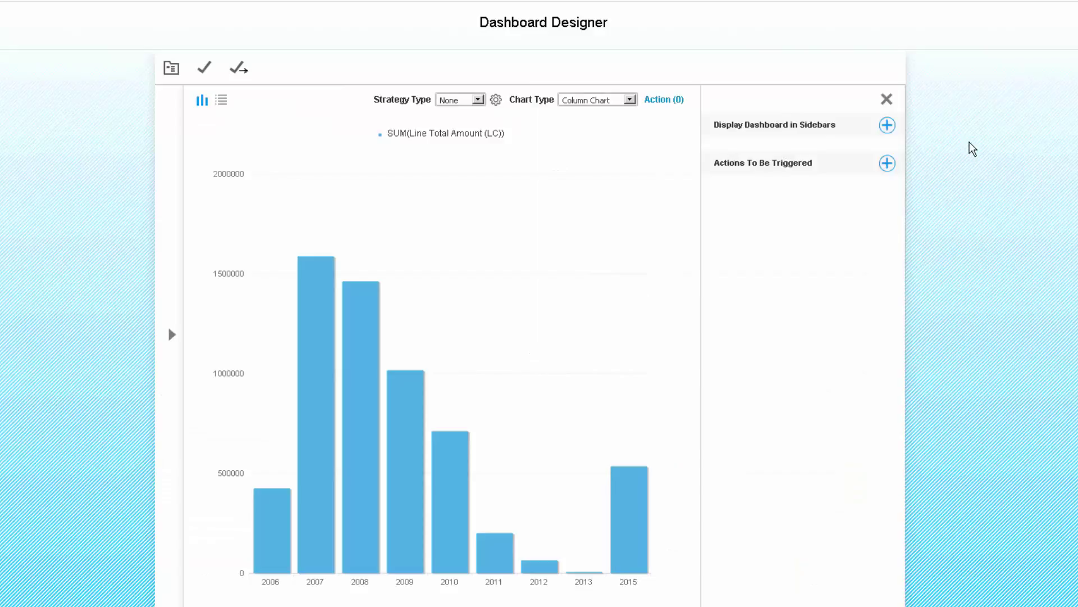
click(887, 163)
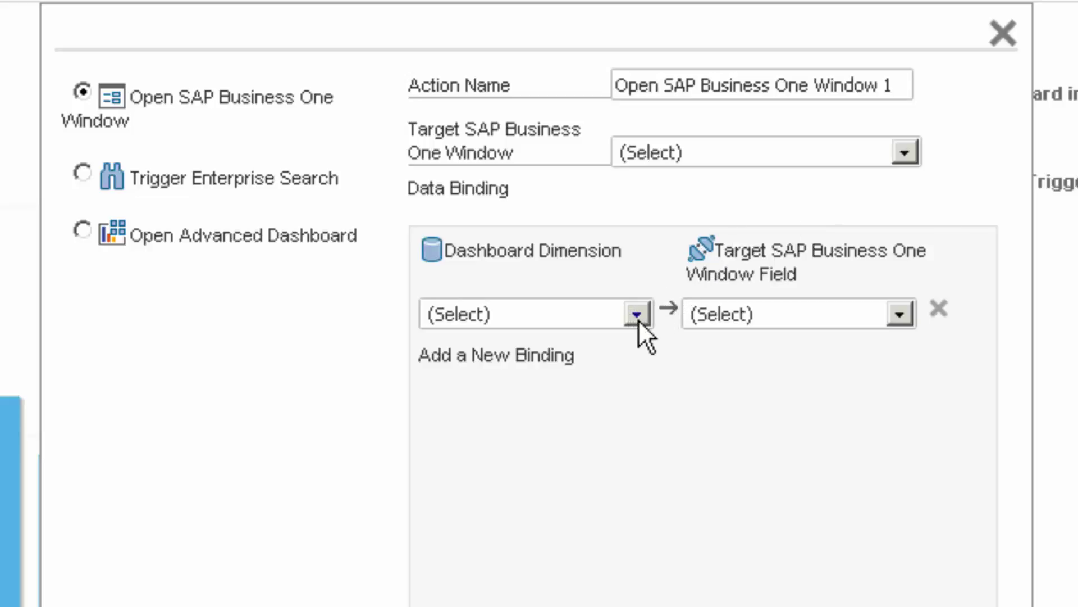
click(905, 151)
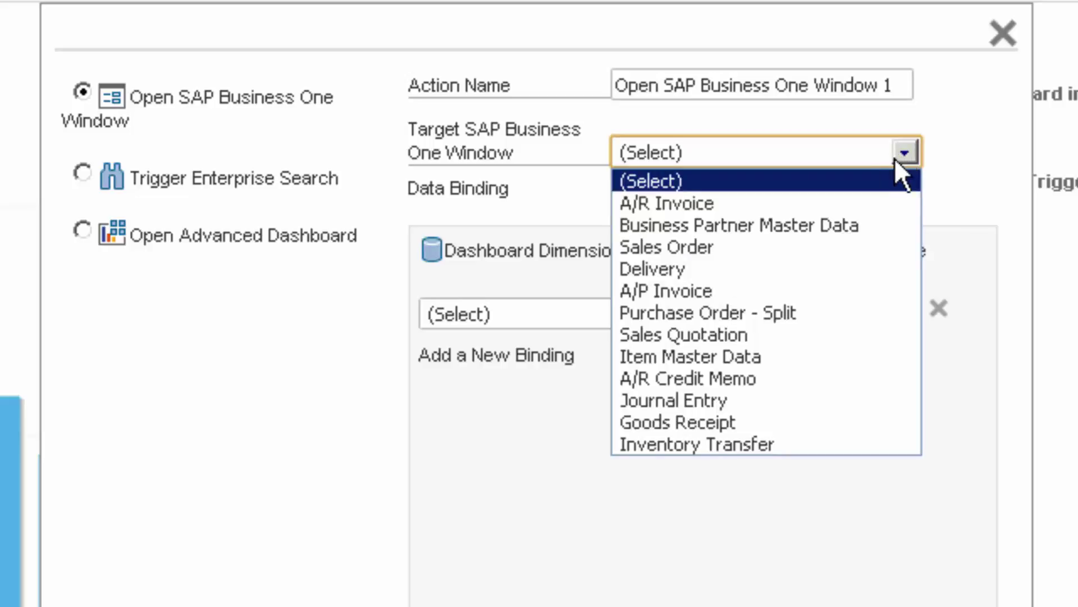
click(824, 225)
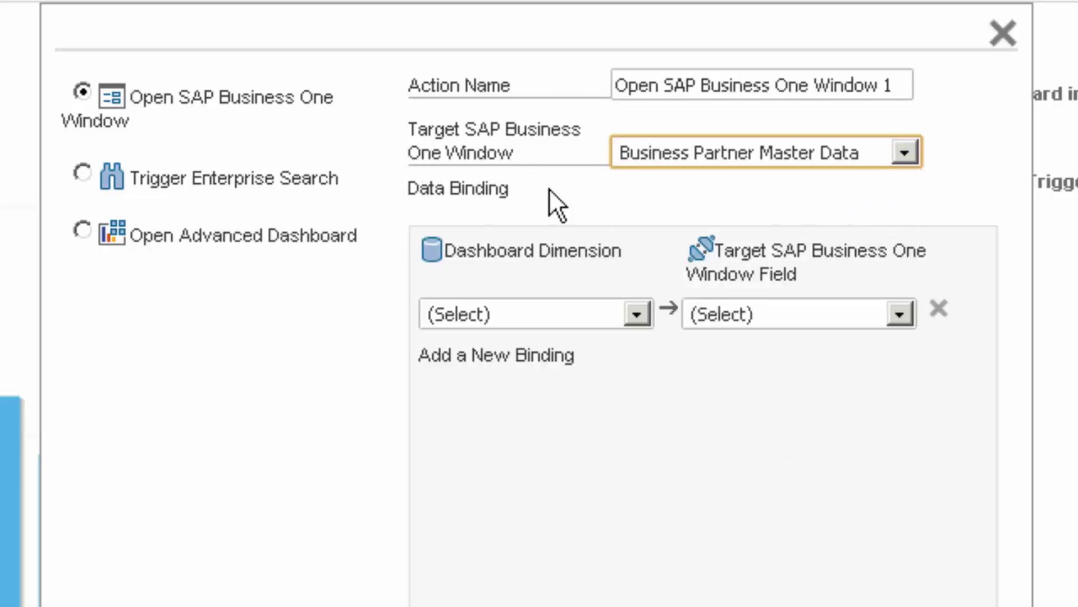
click(646, 311)
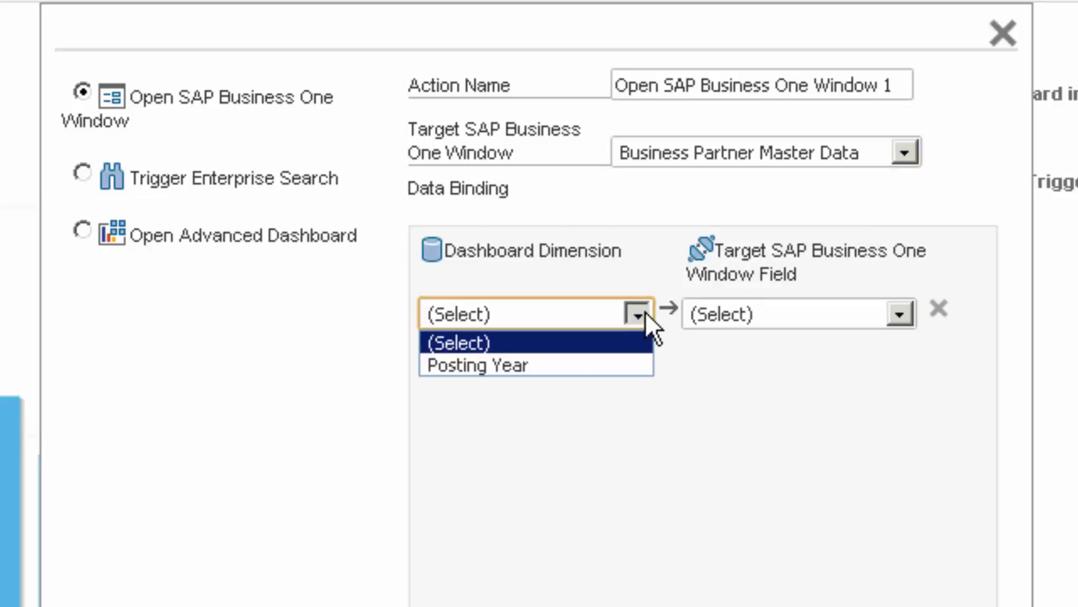
click(613, 365)
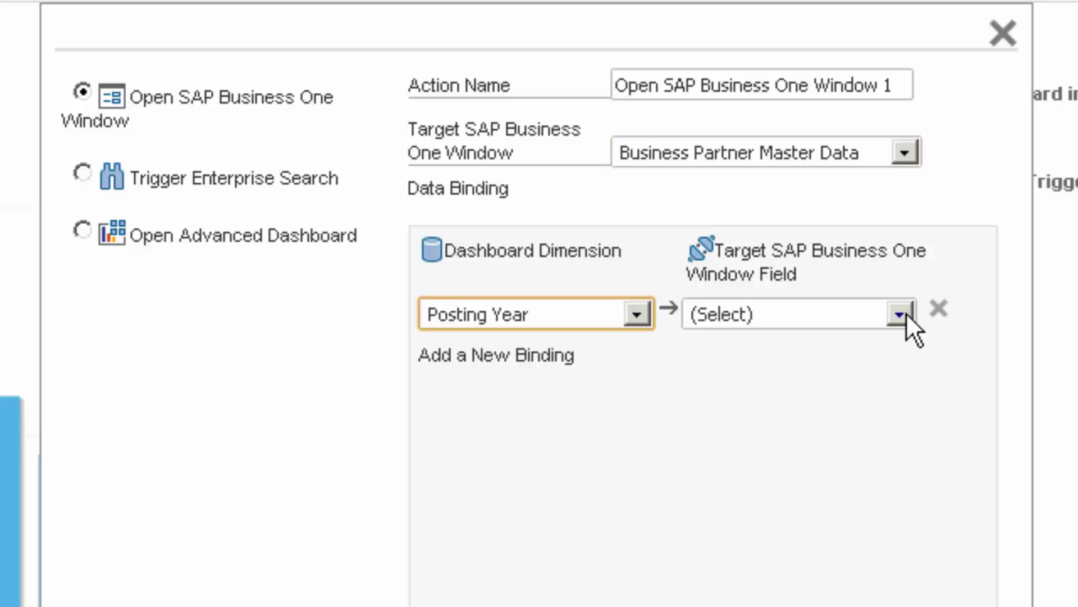
click(900, 314)
click(798, 384)
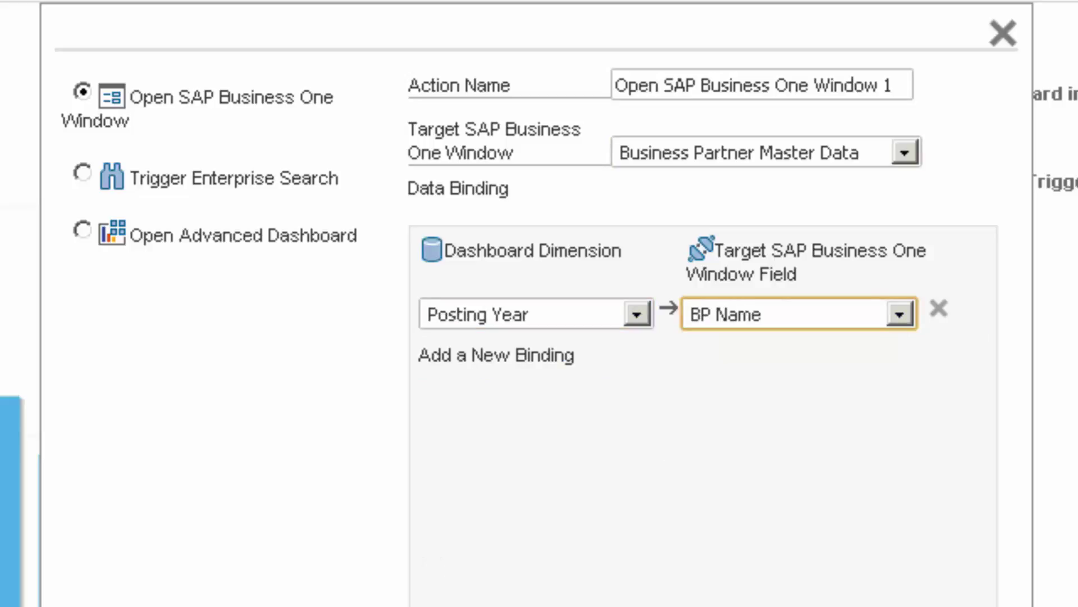
key(Return)
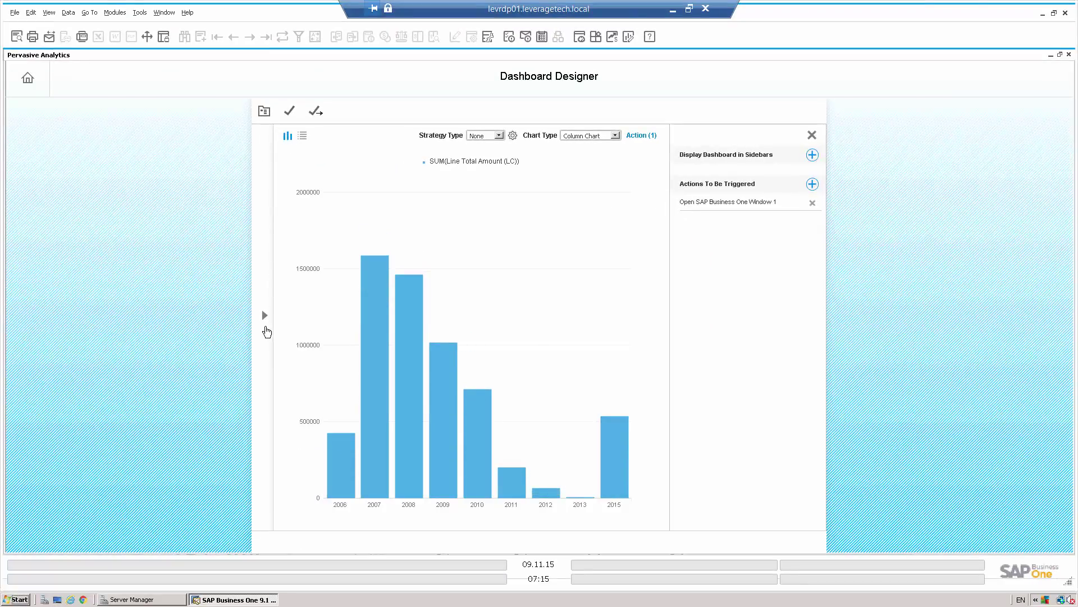
Leave the Dashboard Designer, discarding the unsaved dashboard changes, and close Pervasive Analytics.
click(265, 318)
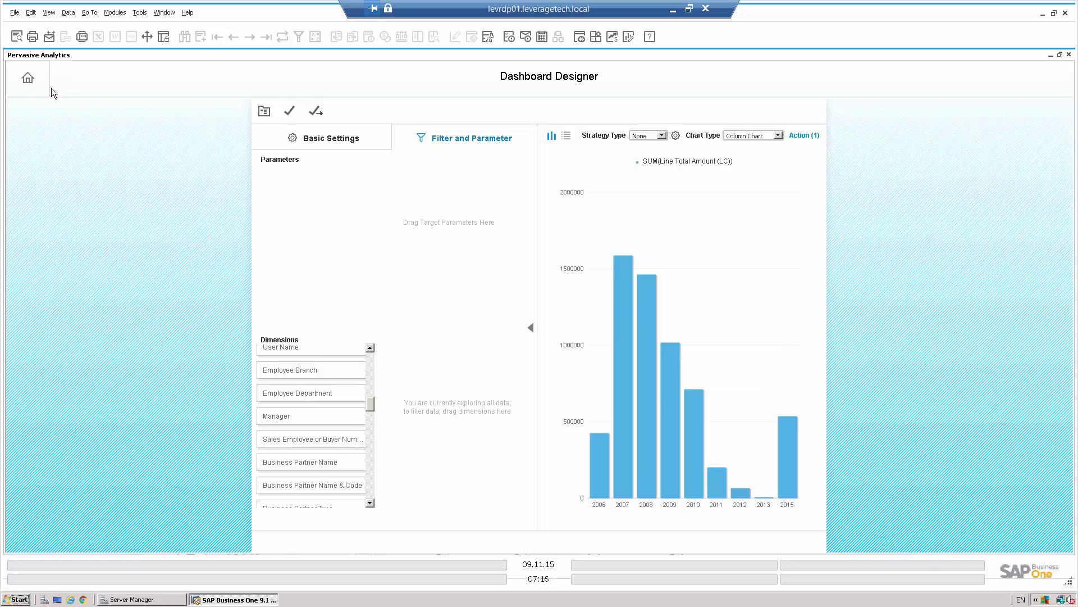
click(27, 79)
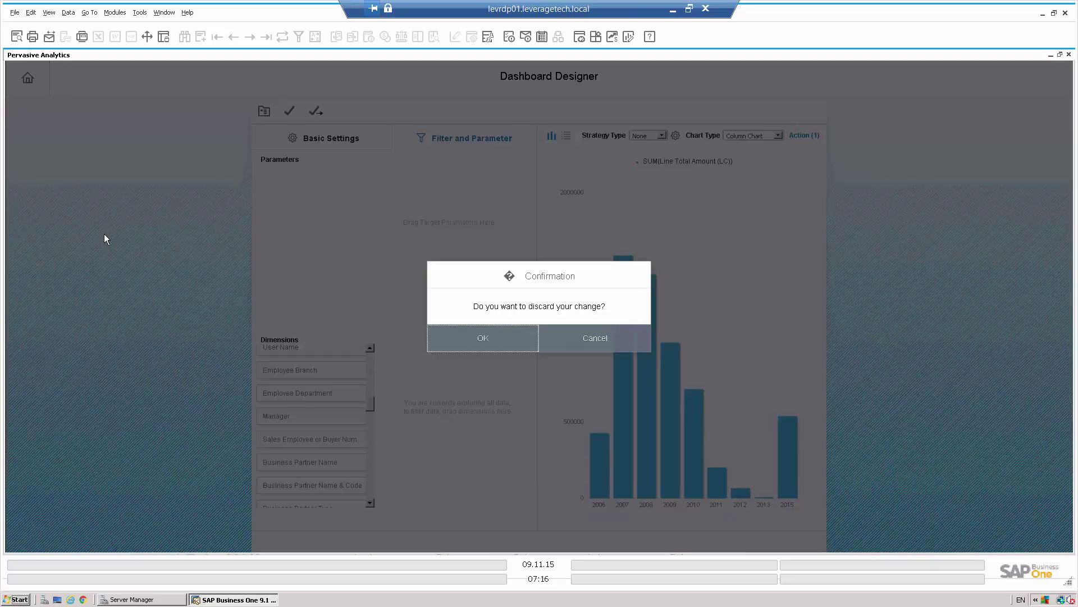
click(483, 337)
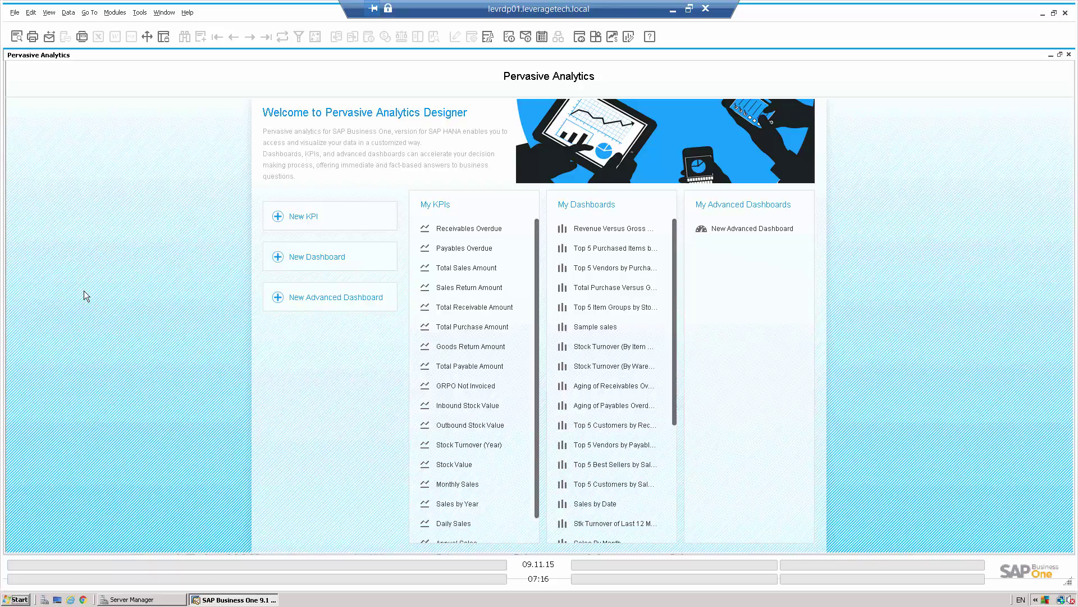
click(1069, 55)
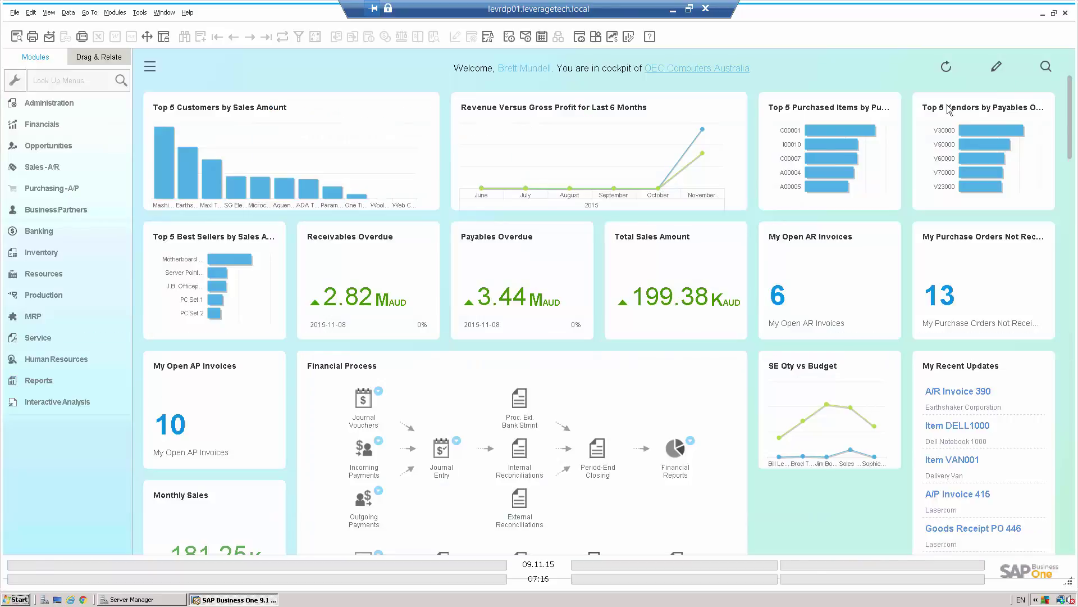
Open the Sales Revenue Analysis report of Interactive Analysis in Excel.
click(50, 407)
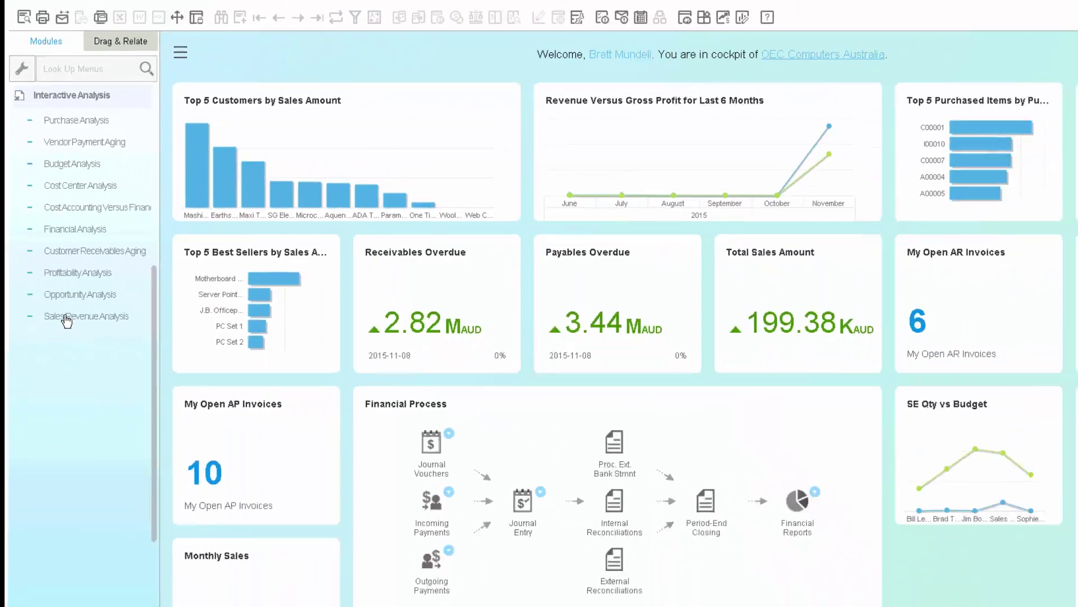
click(190, 547)
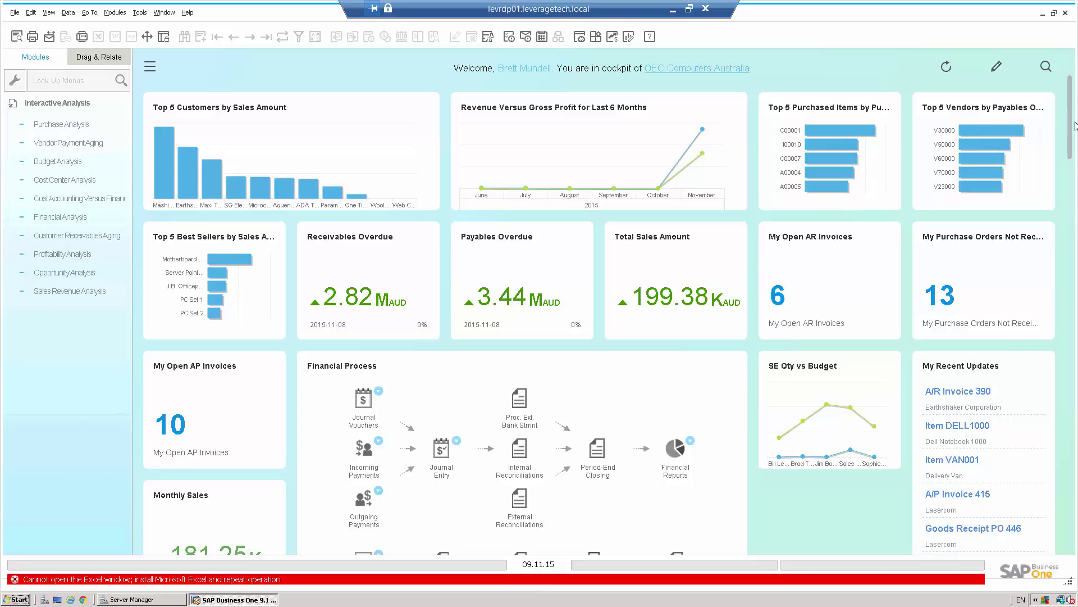
drag(1073, 128, 1073, 84)
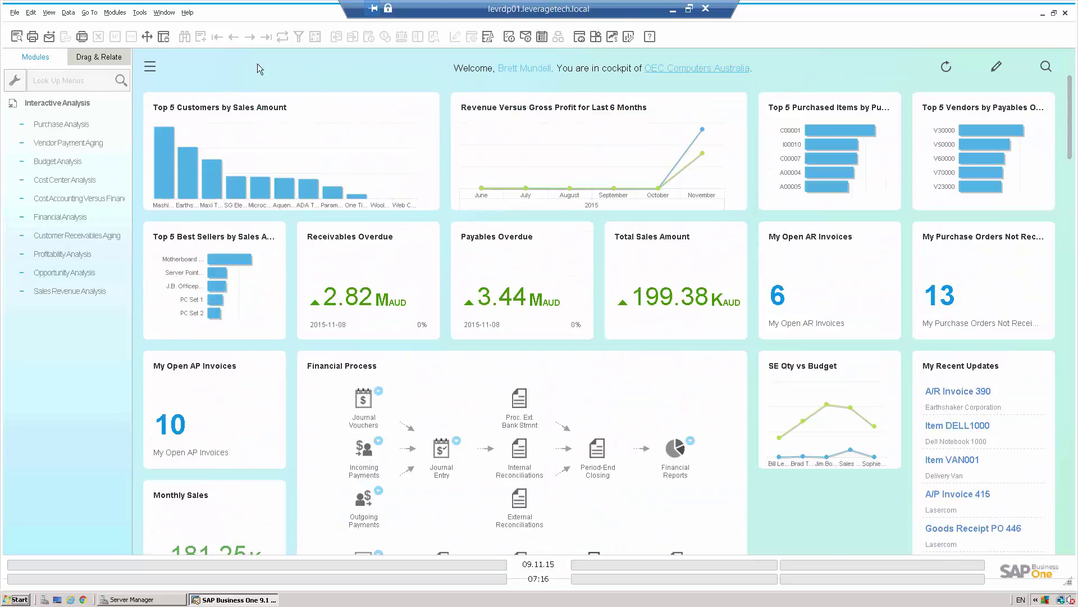
click(69, 290)
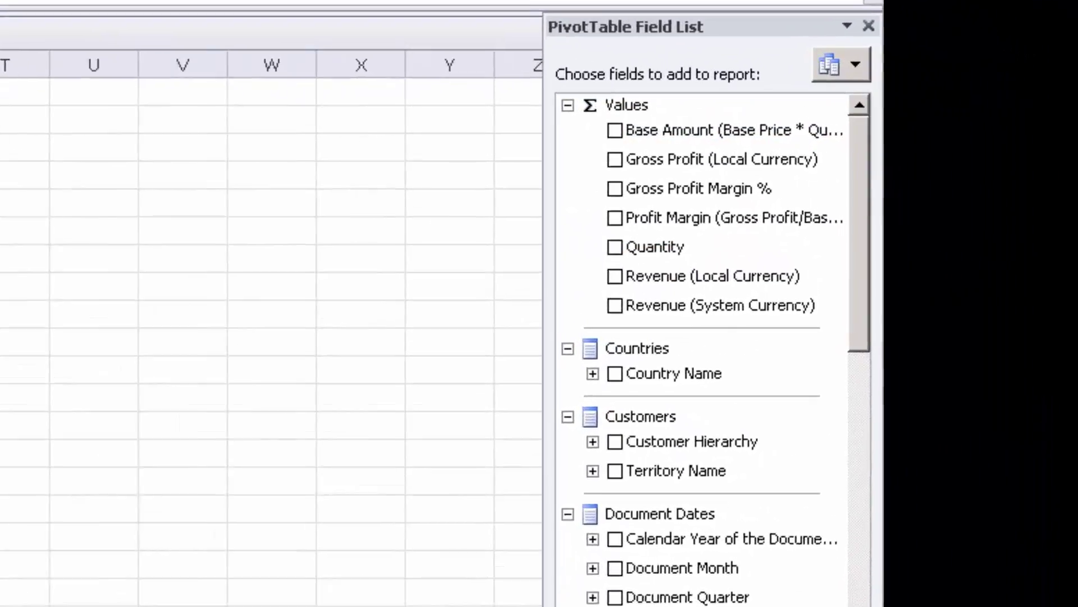
Add Revenue (System Currency) as the pivot report's value and Document Month as a report filter.
drag(861, 150, 842, 116)
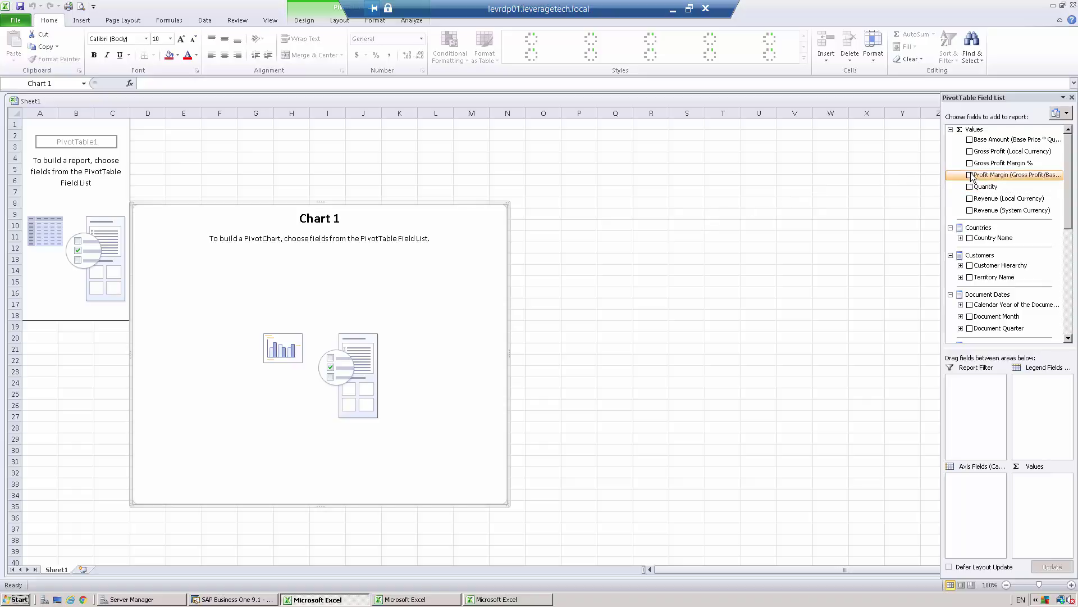
click(970, 211)
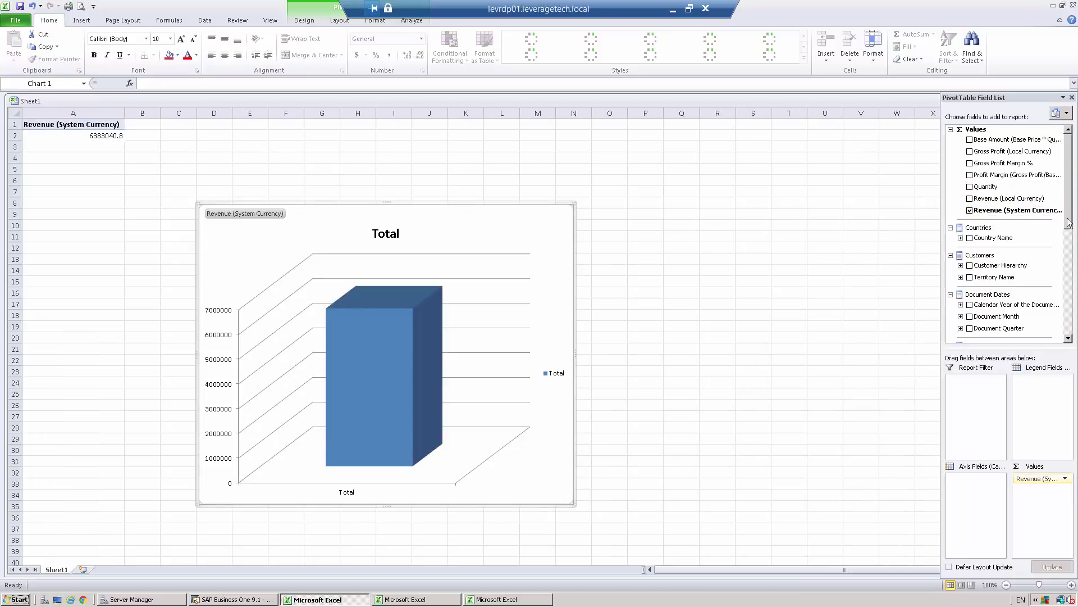
drag(1068, 213, 1068, 258)
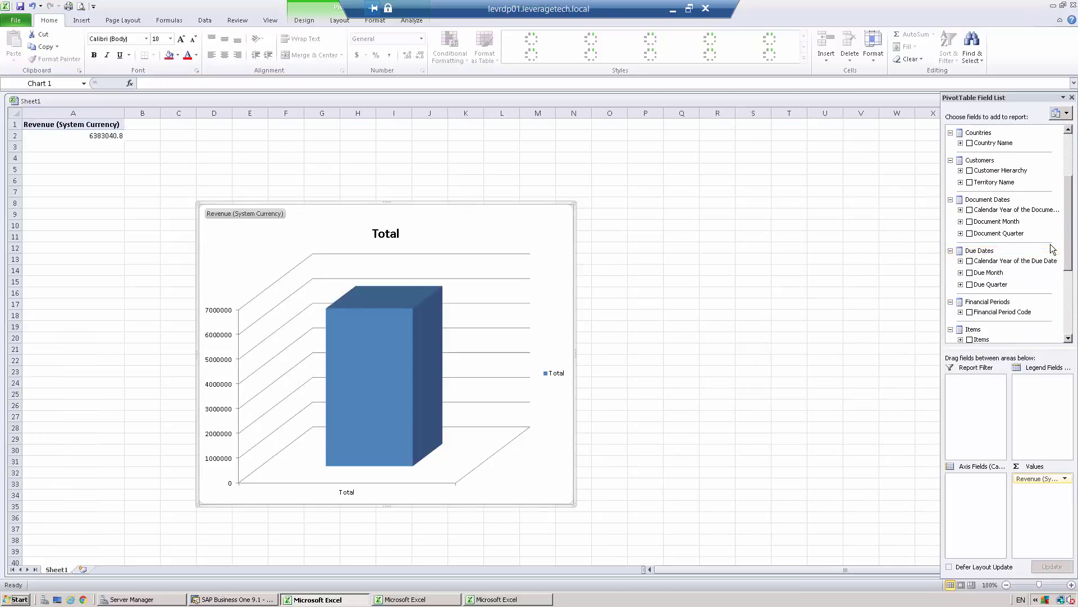
click(969, 222)
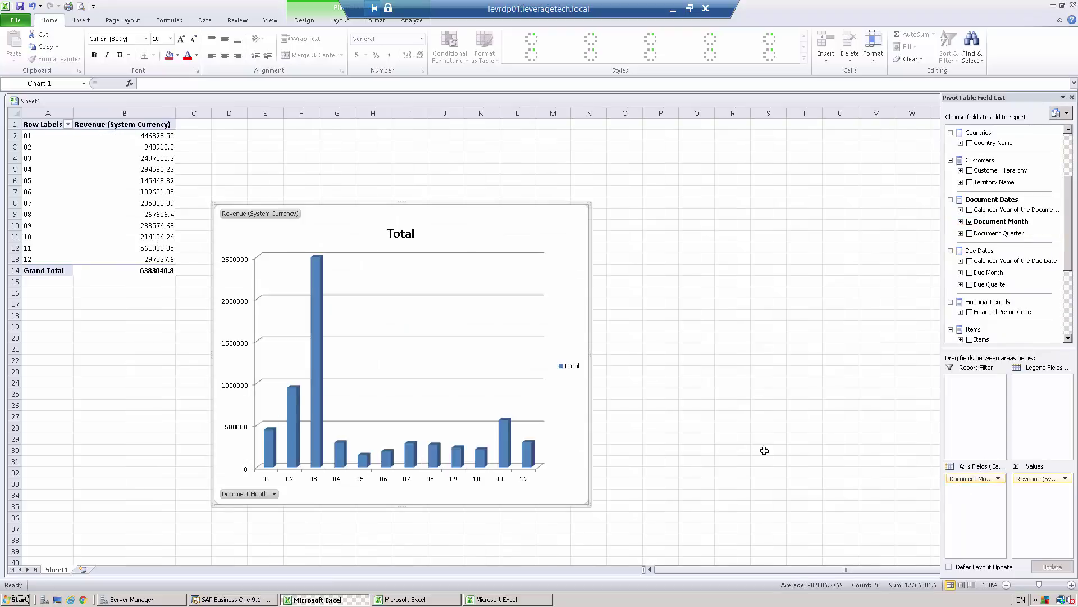
drag(971, 479, 971, 400)
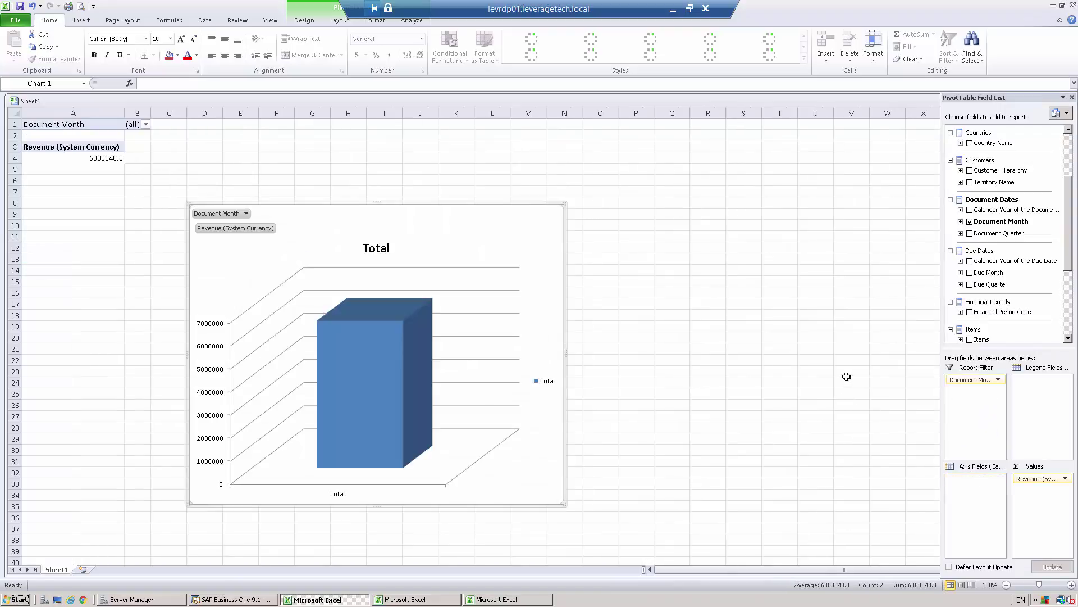
Add Items as the pivot chart's axis field and Sales Employee Name as a second report filter.
drag(1069, 247, 1073, 272)
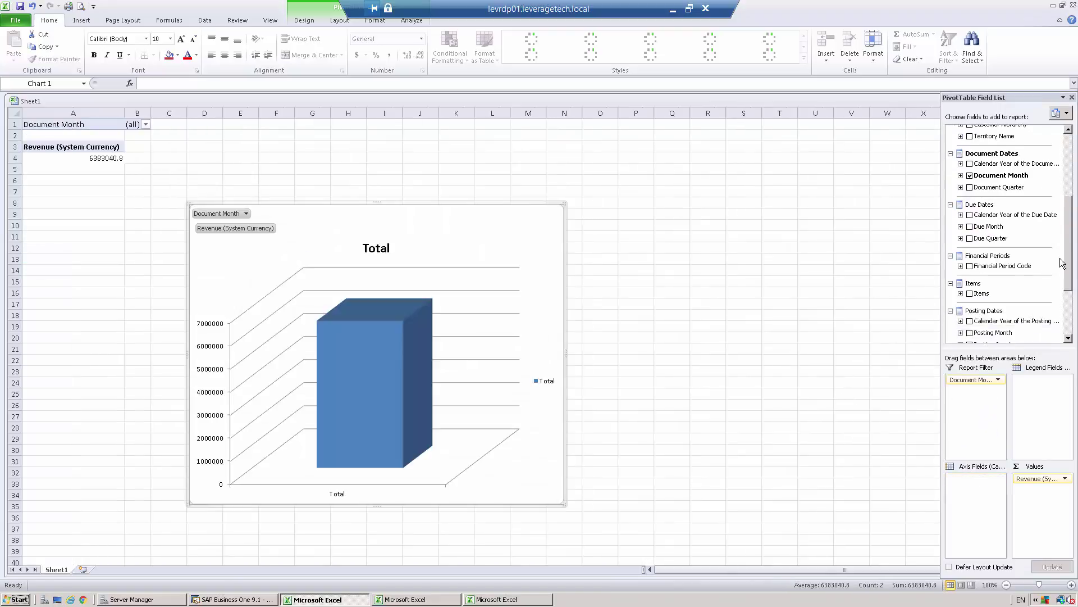
click(969, 294)
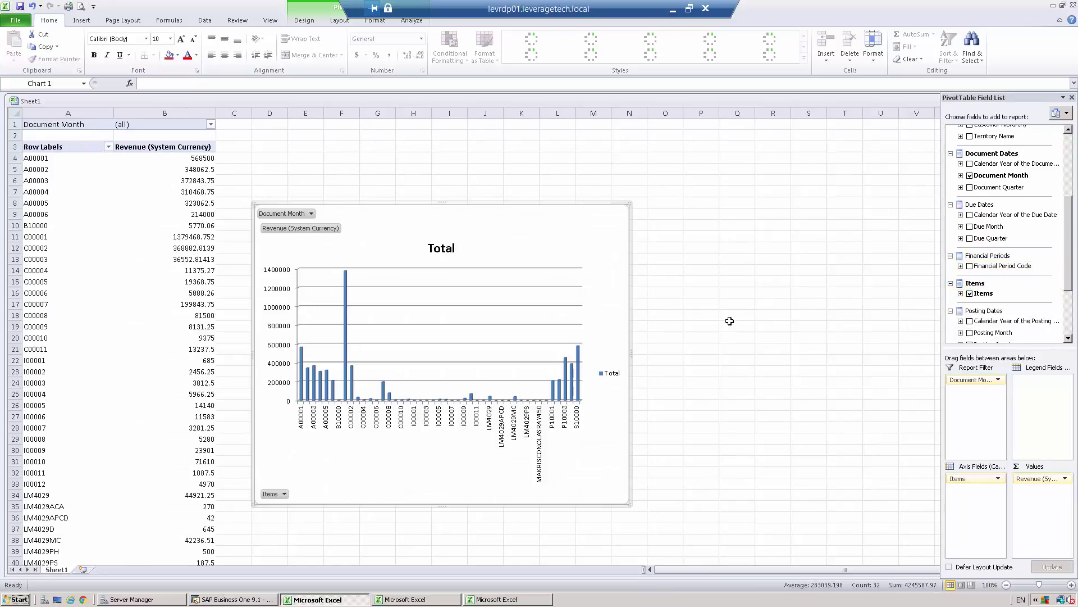
drag(1071, 279, 1069, 328)
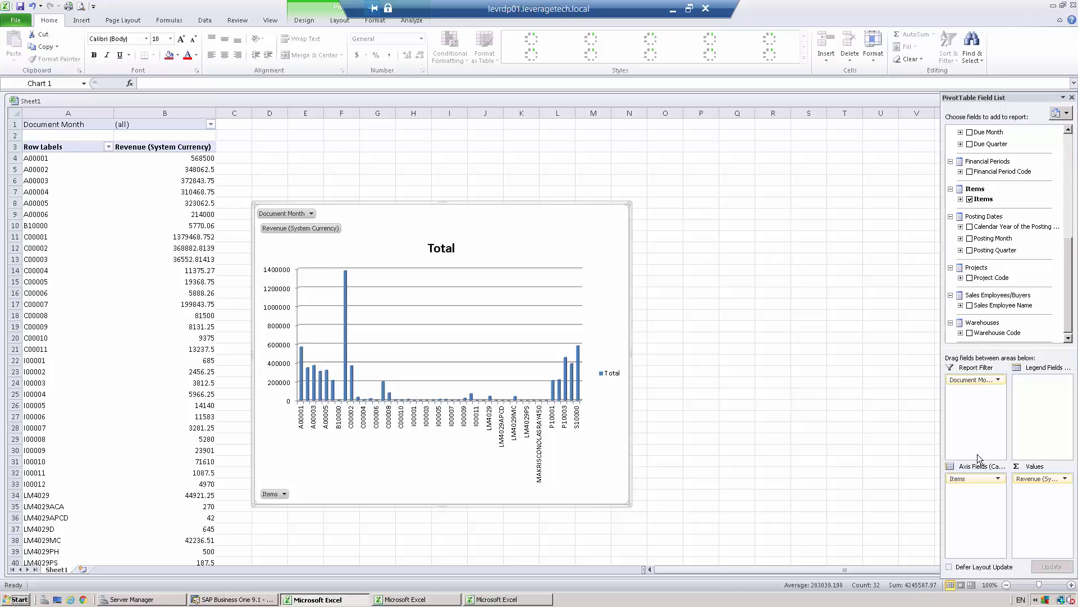
drag(976, 306, 986, 437)
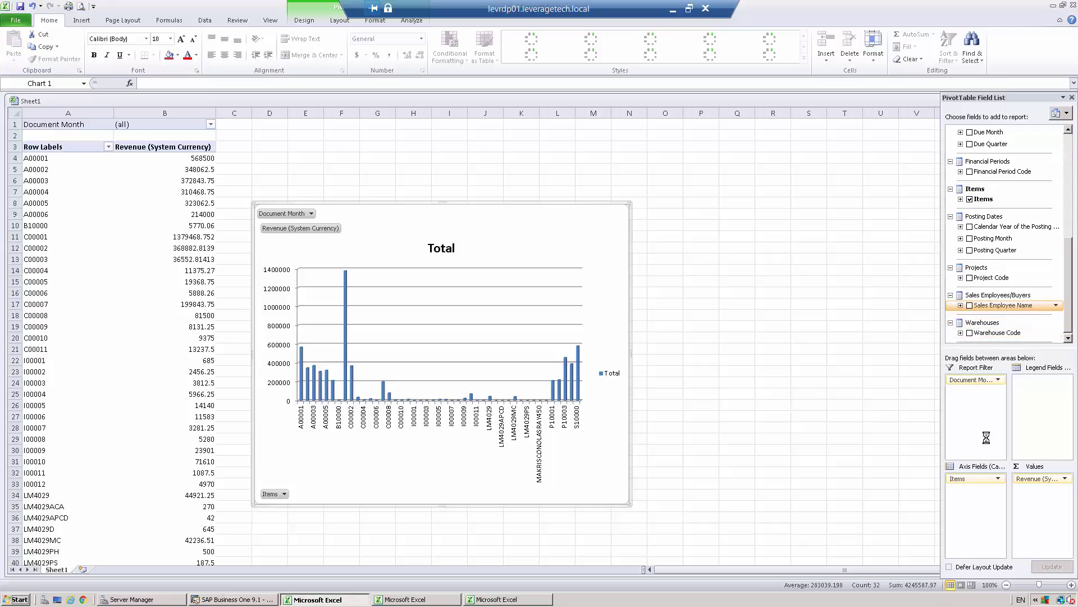
drag(974, 488, 977, 408)
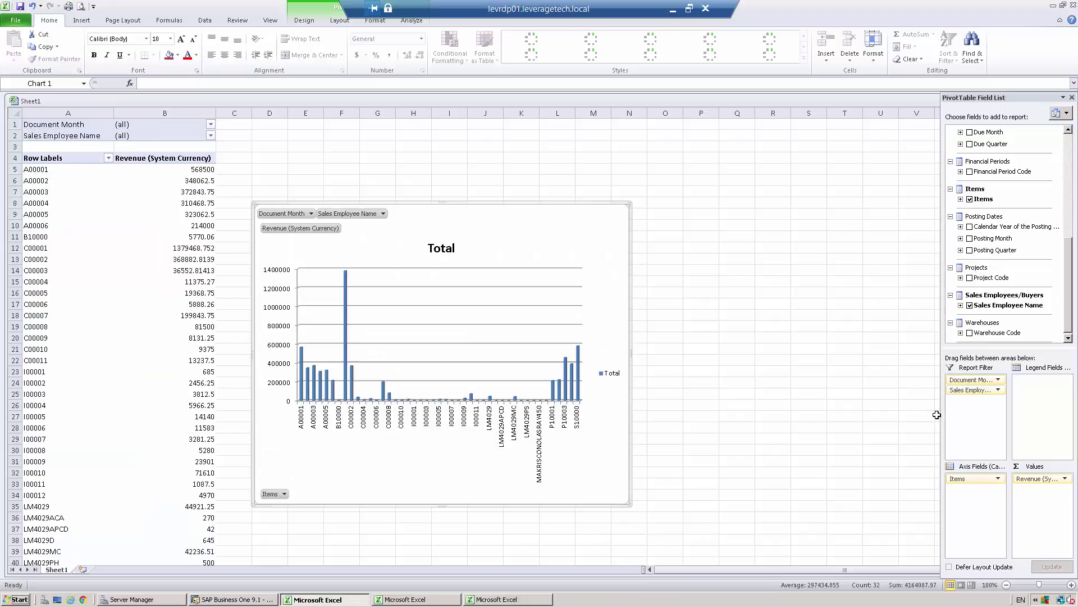
Filter Sales Employee Name to the third and fifth entries in its list, with multiple item selection enabled.
scroll(59, 279, down, 3)
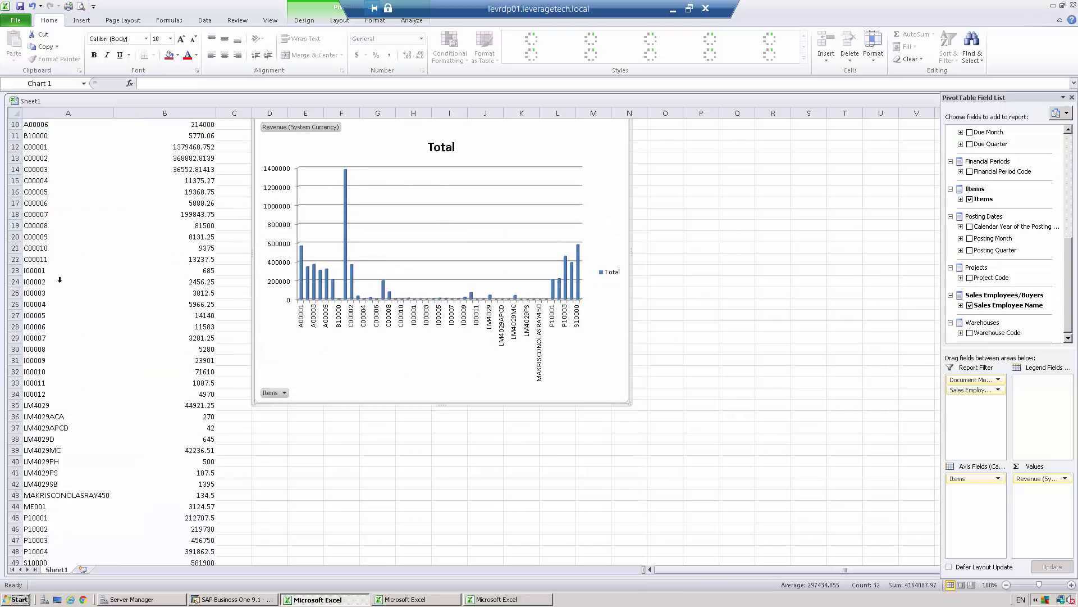
scroll(59, 279, down, 7)
scroll(56, 315, up, 6)
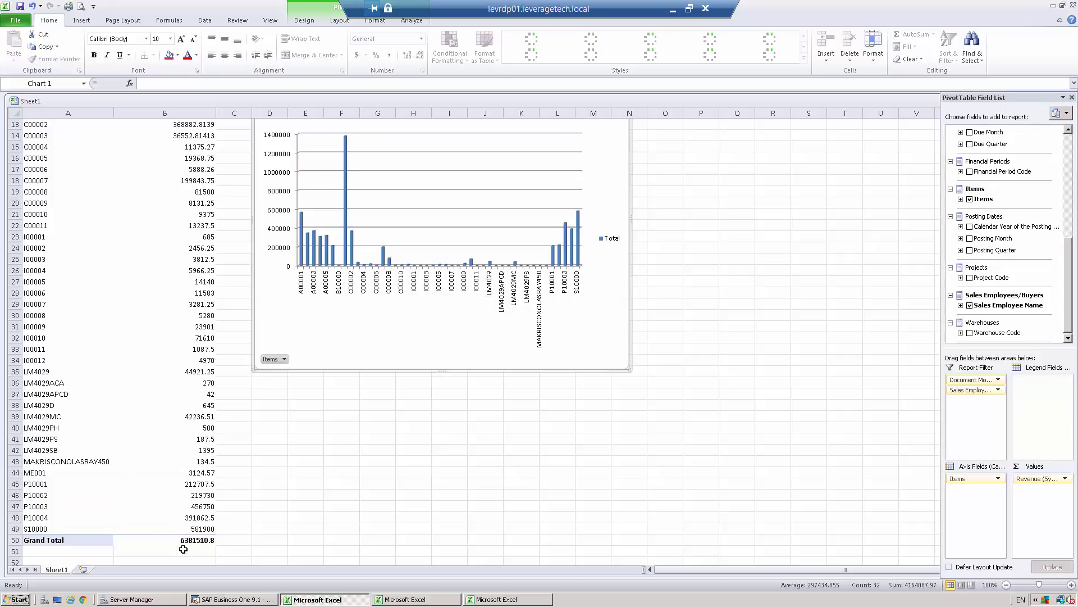
scroll(228, 445, up, 4)
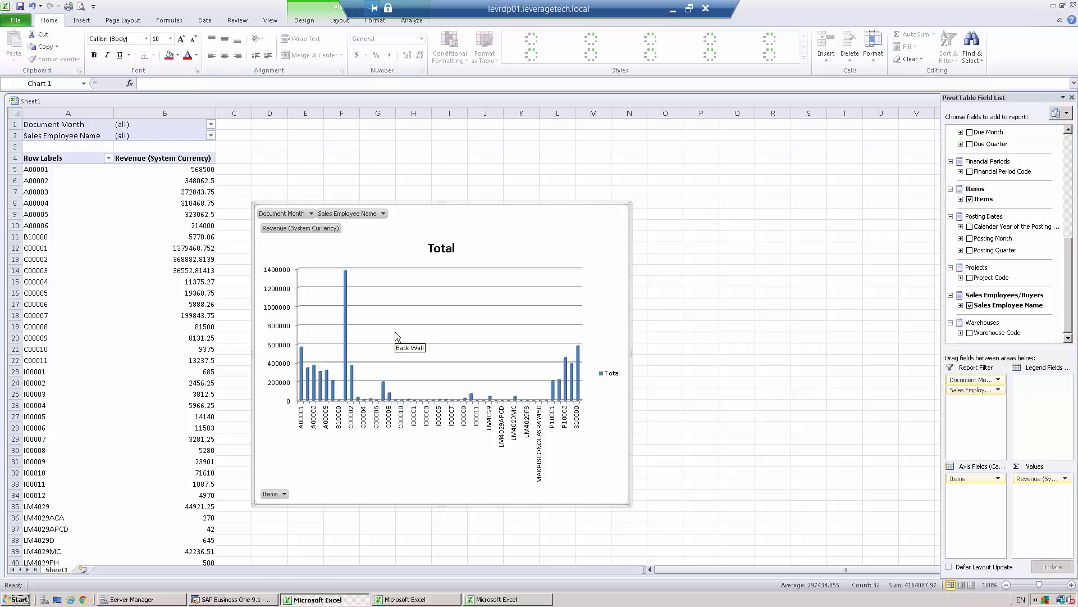
click(211, 124)
click(210, 126)
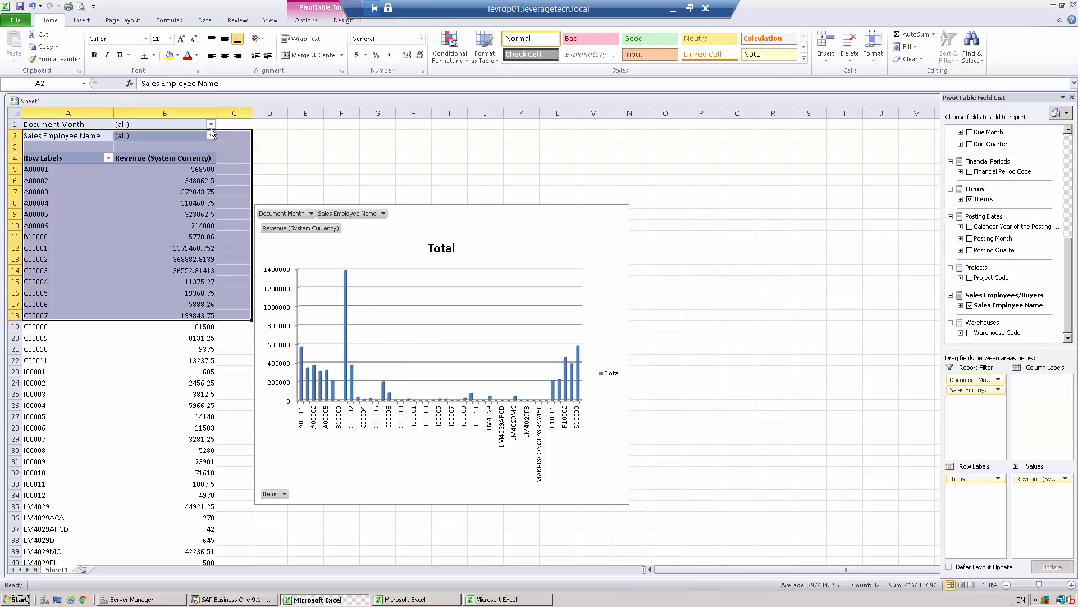
click(211, 135)
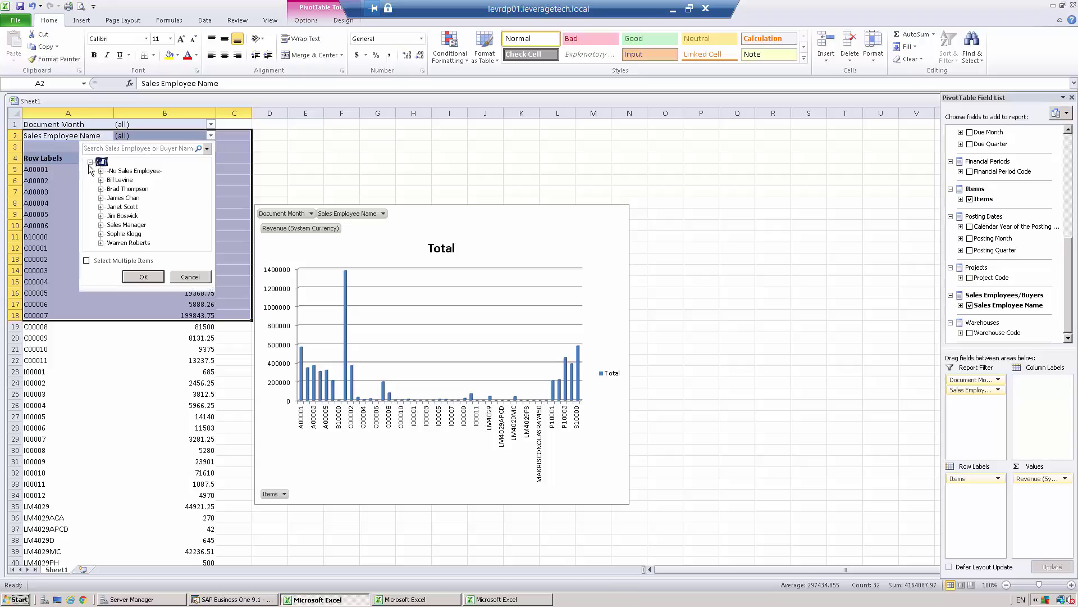
click(85, 261)
click(91, 162)
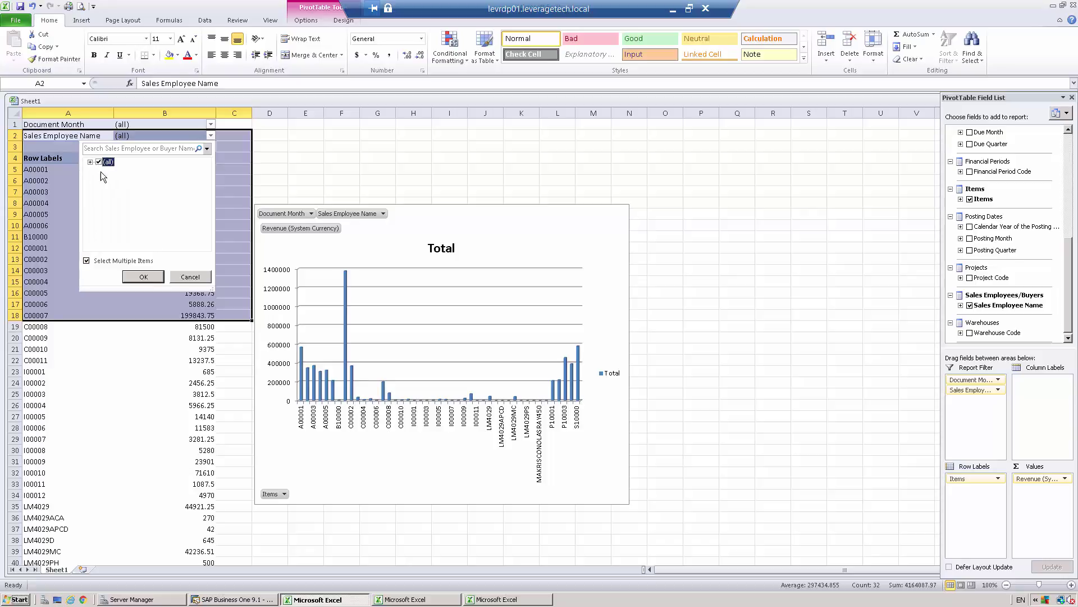
click(99, 162)
click(89, 162)
click(110, 190)
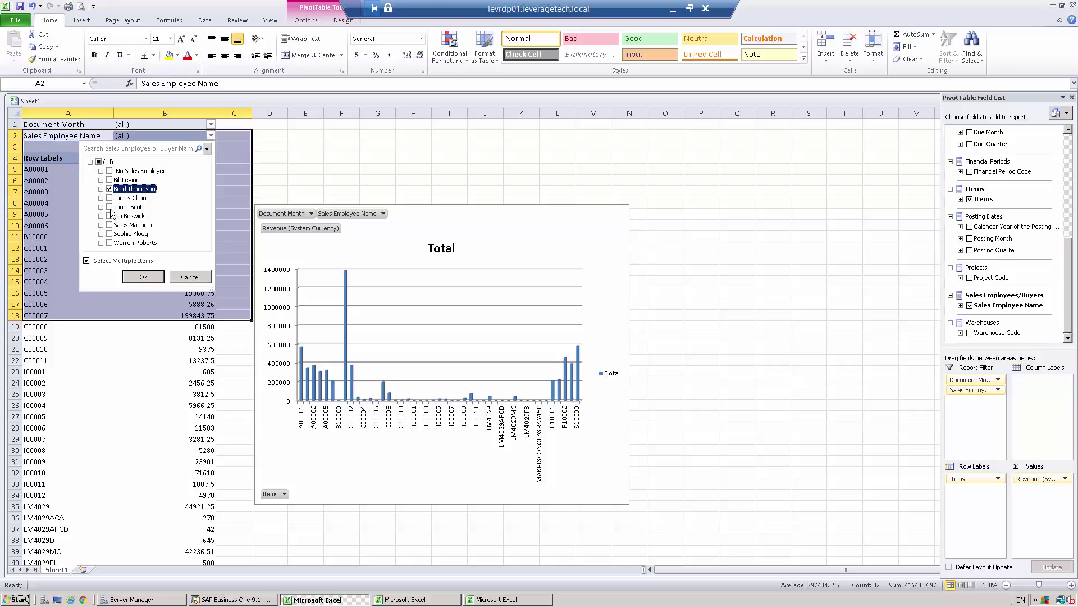
click(110, 207)
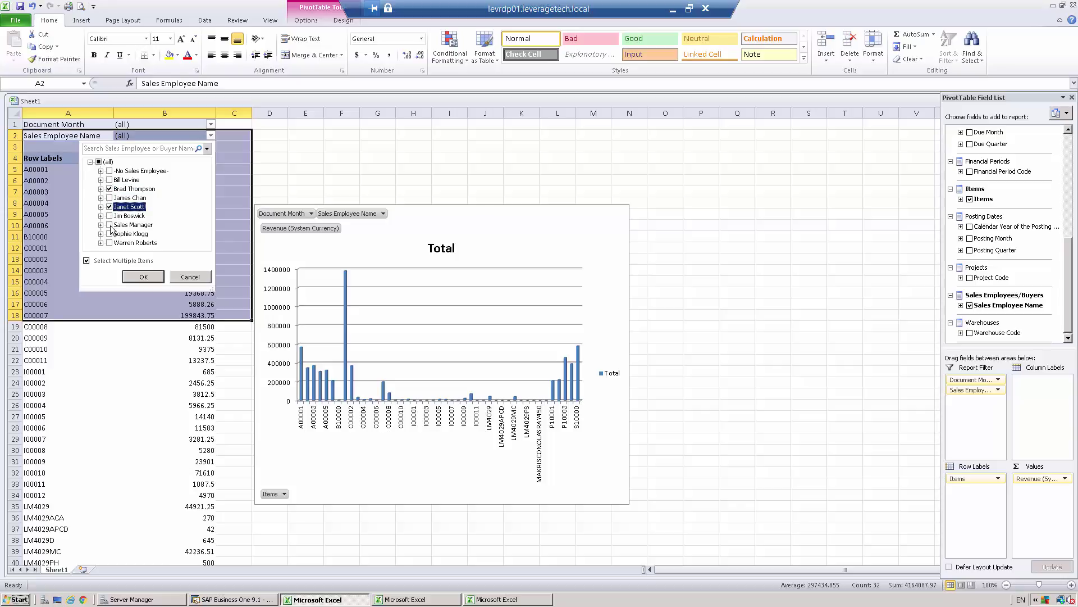
click(136, 277)
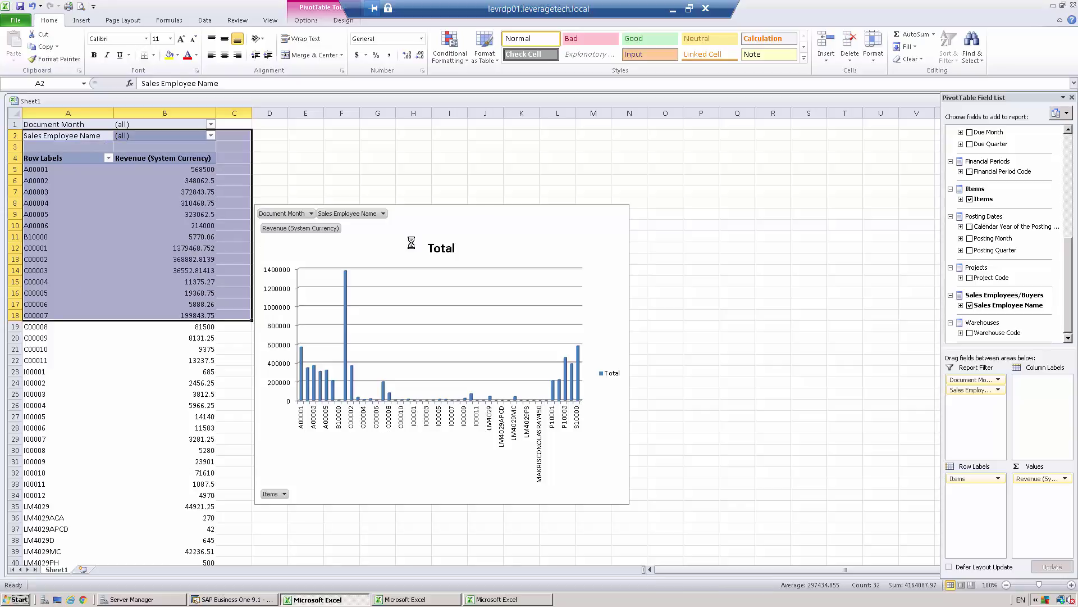
Deselect the pivot table and minimize the Excel windows to return to the SAP Business One cockpit.
click(760, 215)
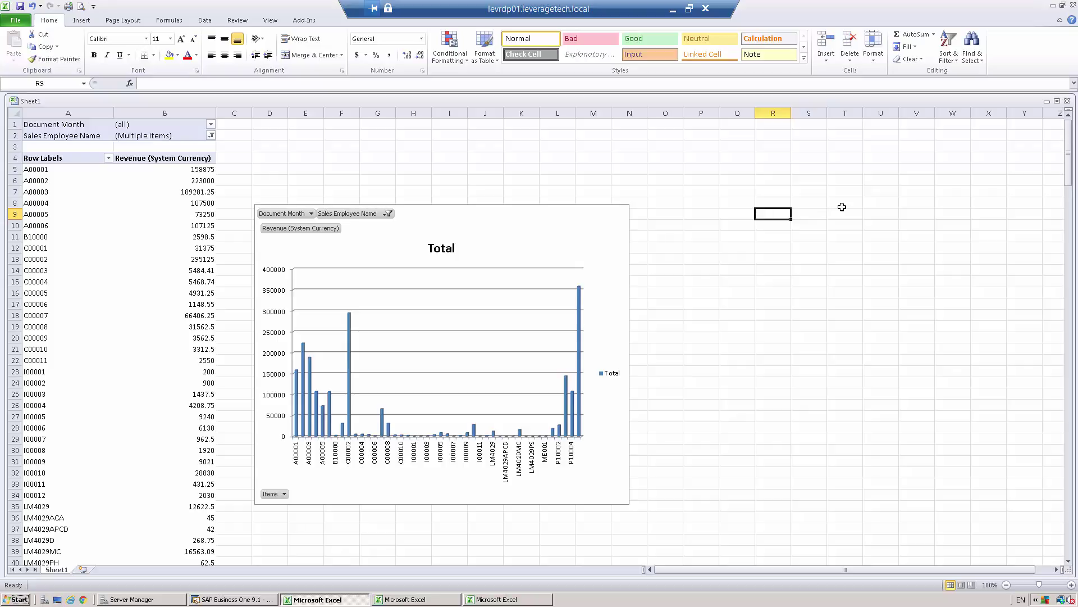
click(1053, 5)
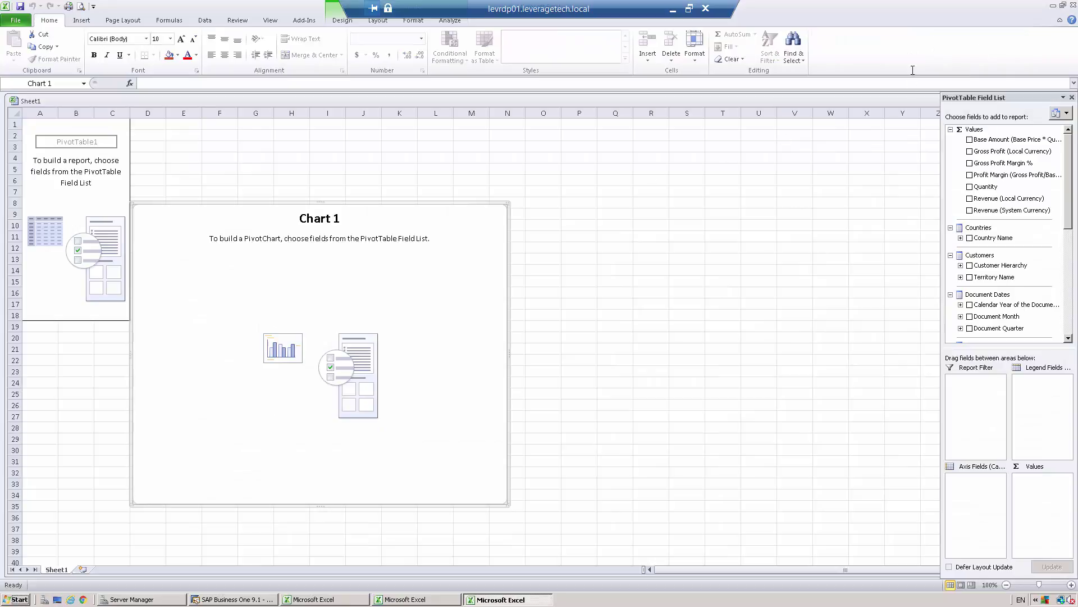
click(1054, 5)
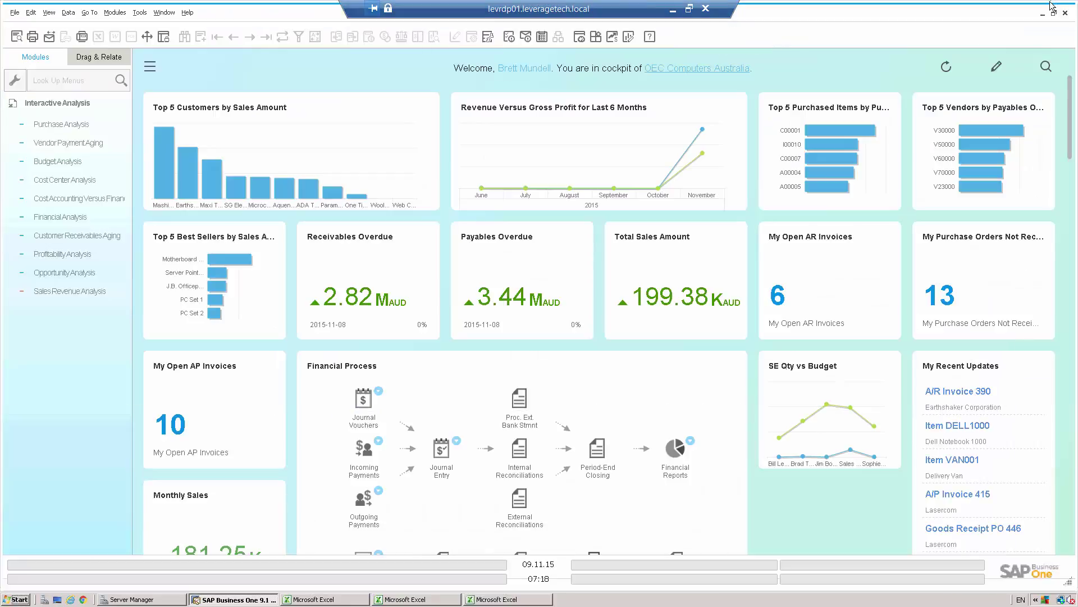